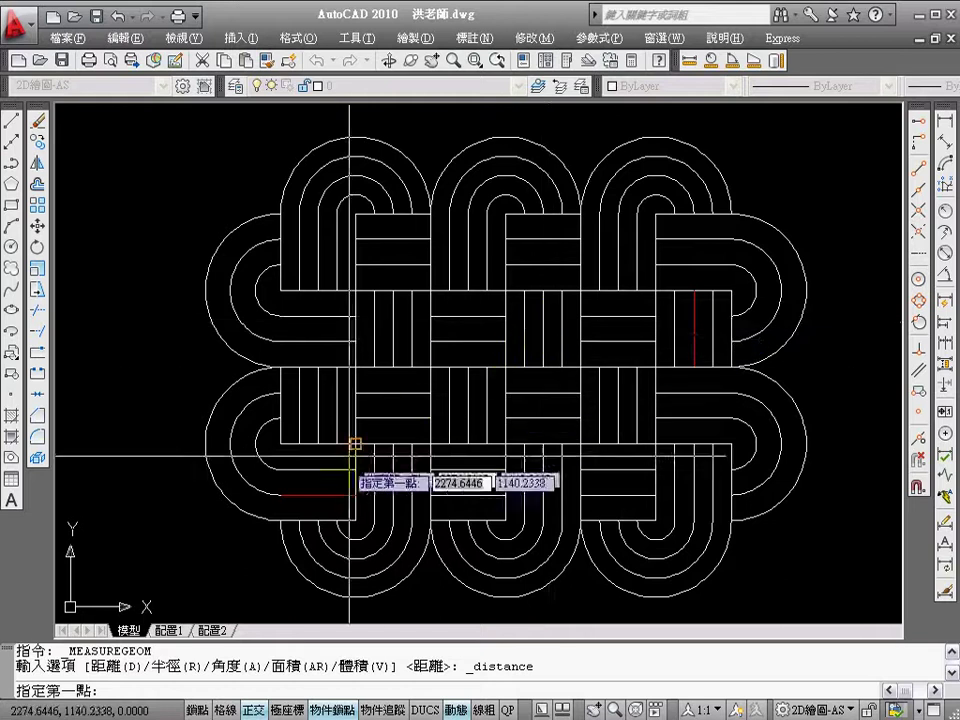
- Measure 102.8023 from the red line's end to a midpoint on the knot's right side
click(355, 494)
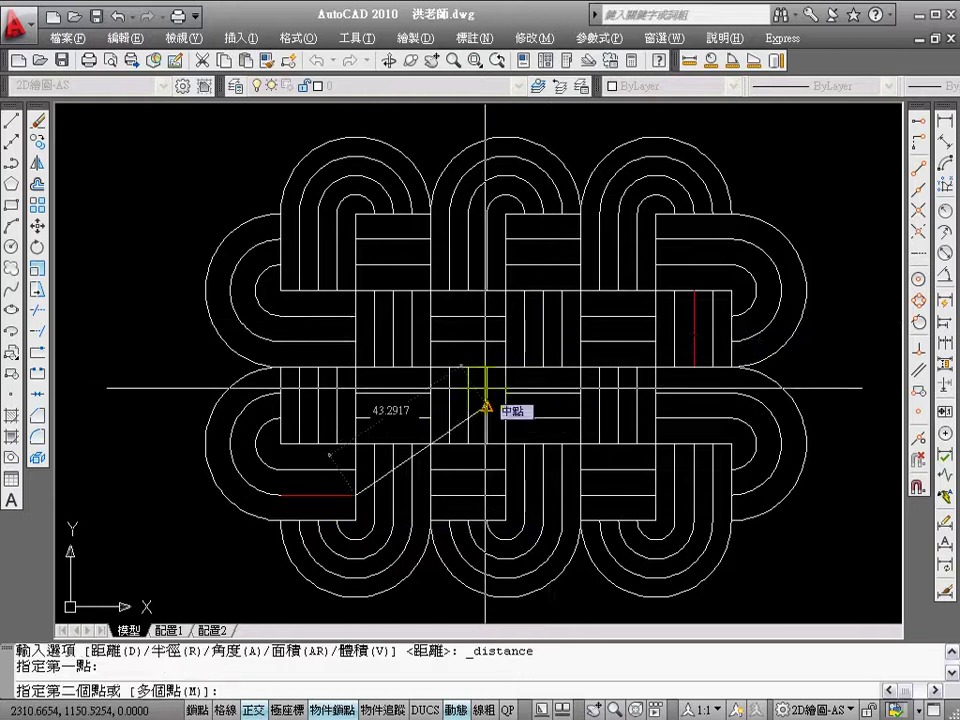
click(922, 190)
click(695, 328)
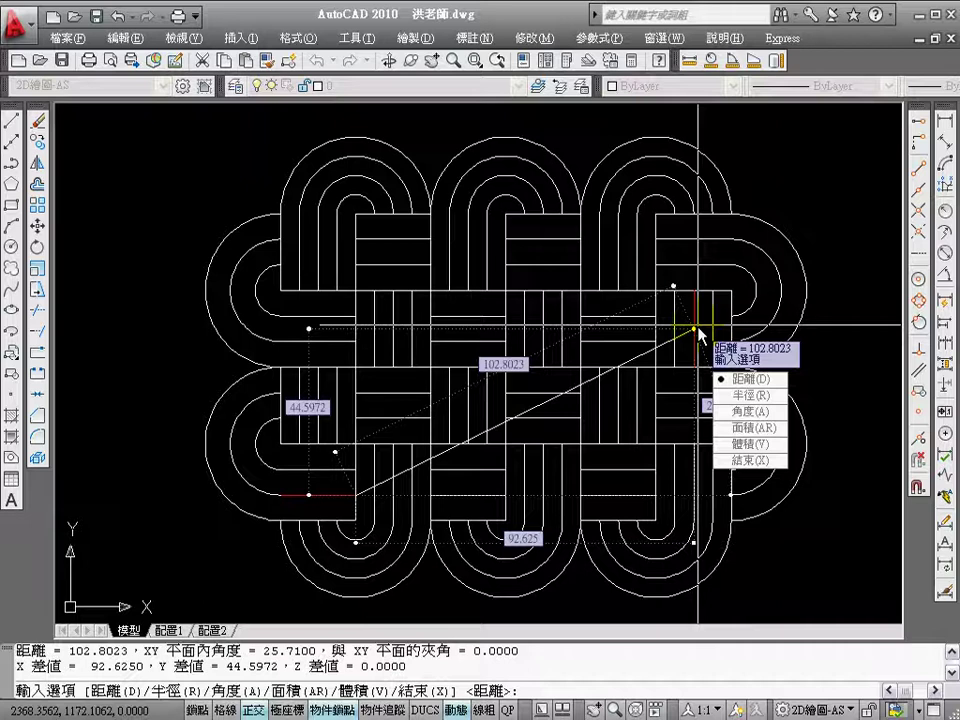
key(Escape)
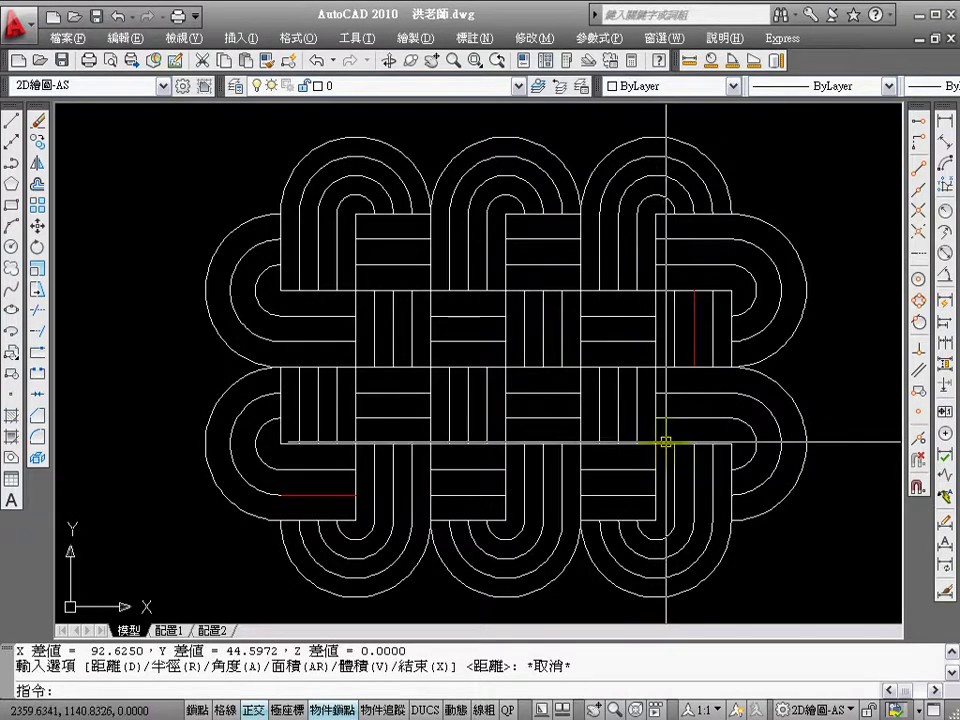
click(657, 444)
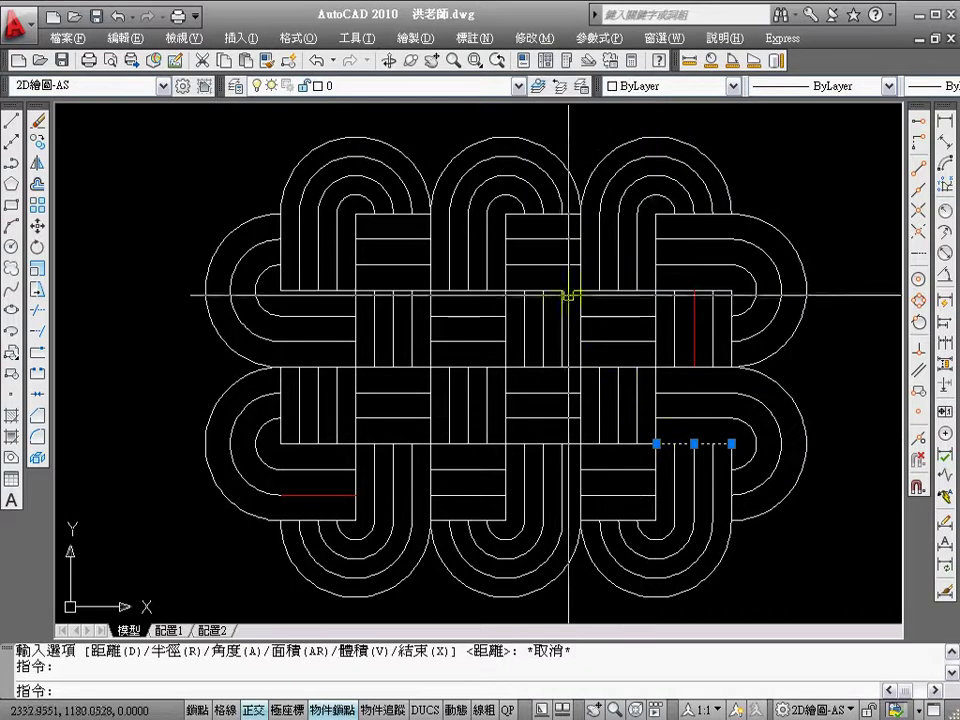
- Color the selected top-left outer arc and short lower-right line 黃 (yellow)
click(355, 155)
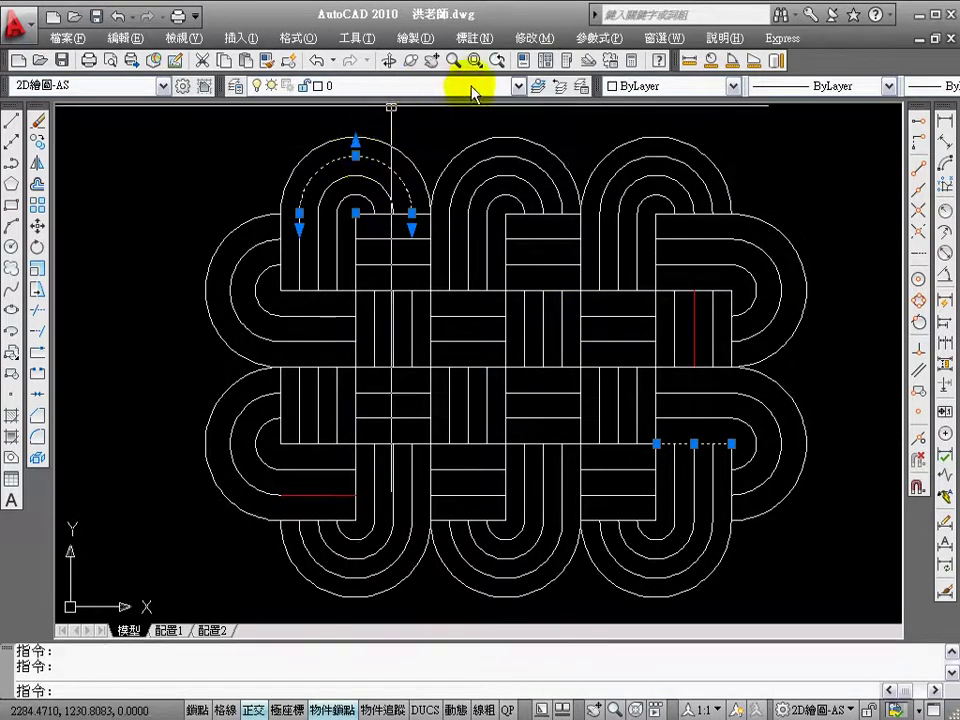
click(664, 86)
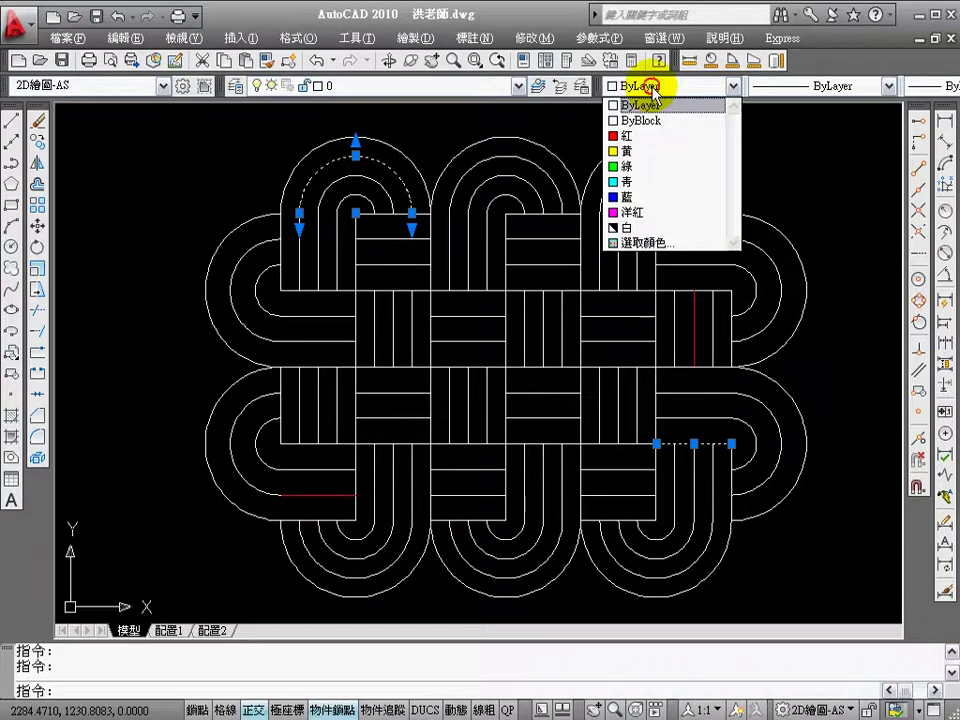
click(653, 152)
key(Escape)
key(Escape)
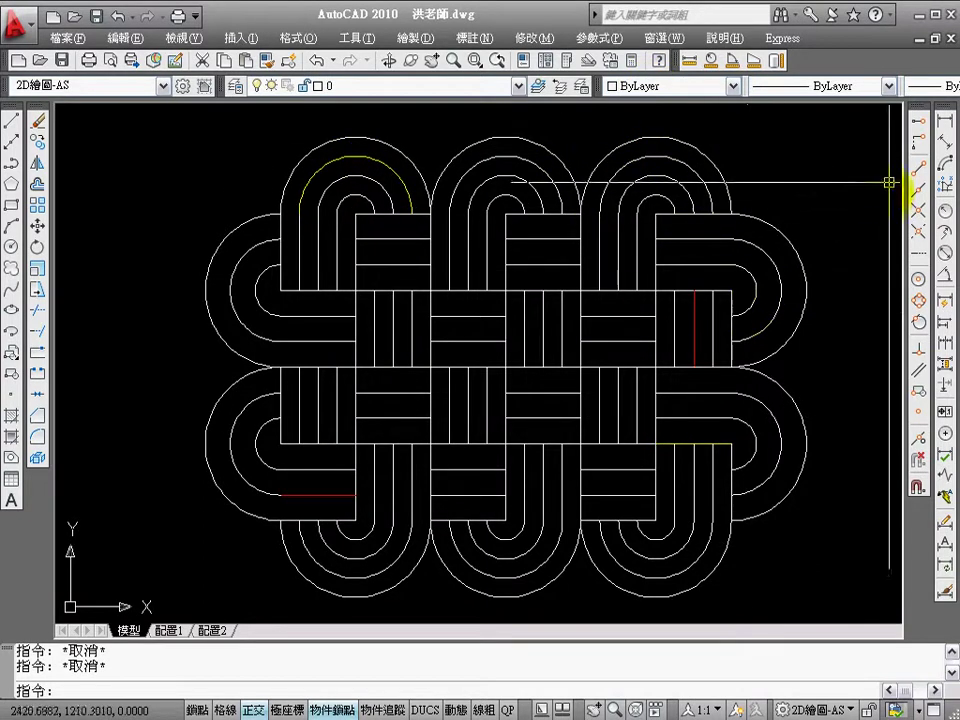
click(688, 60)
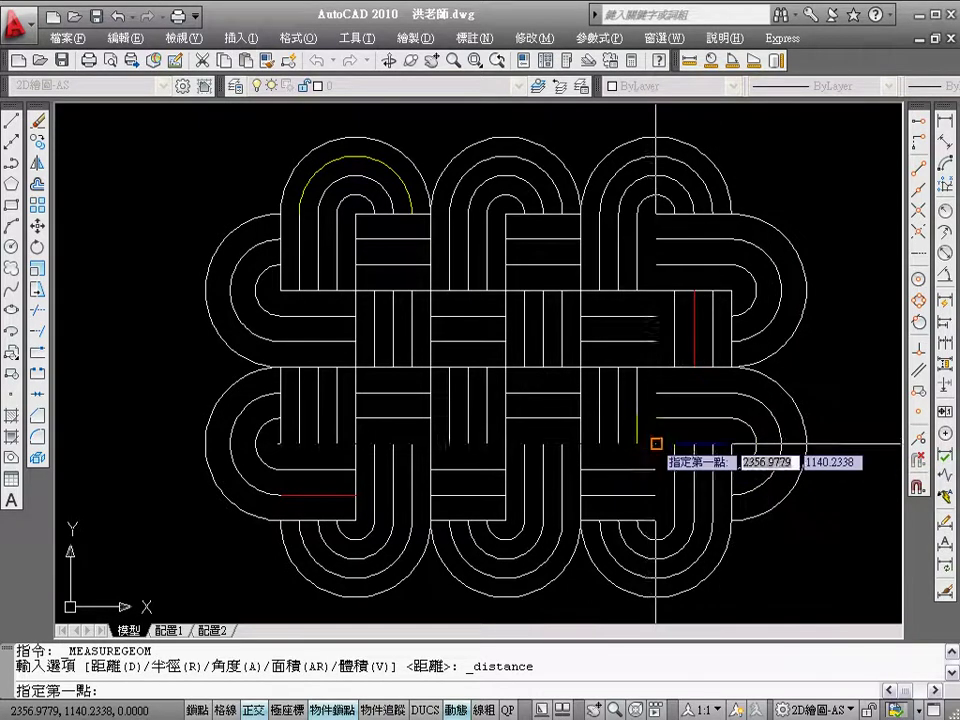
- Measure 112.8569 from the short yellow line's endpoint to the yellow arc's top quadrant
click(651, 440)
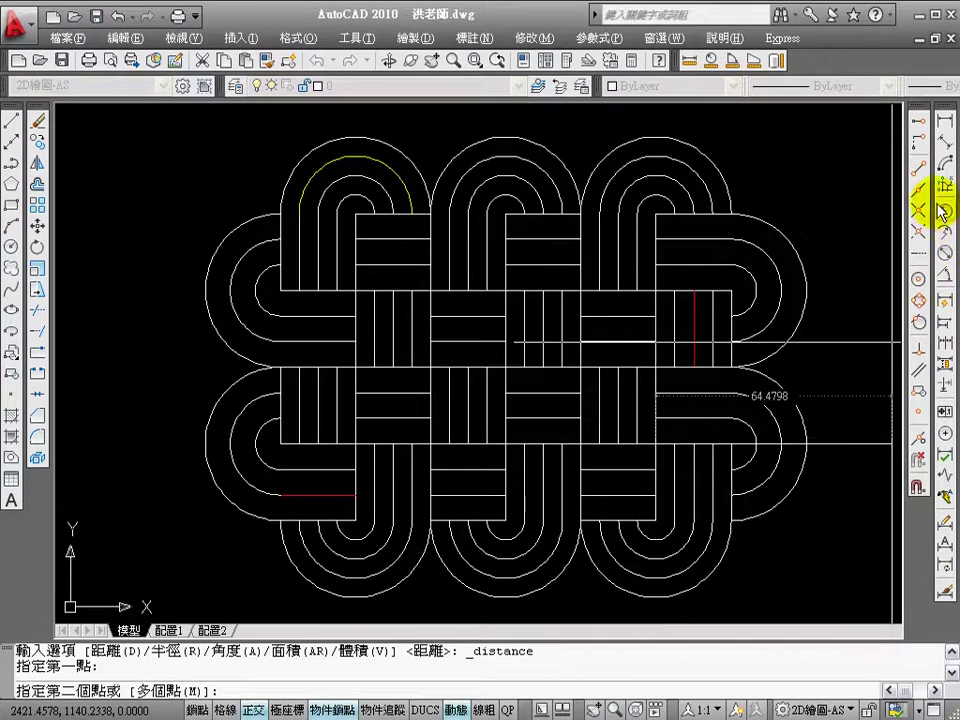
click(918, 299)
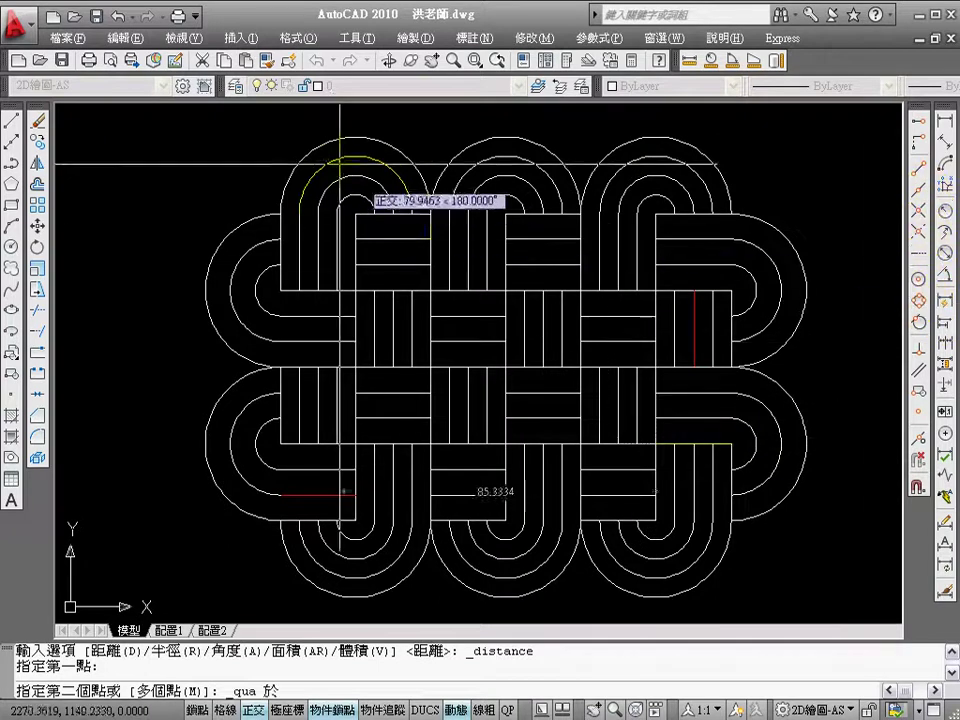
click(354, 155)
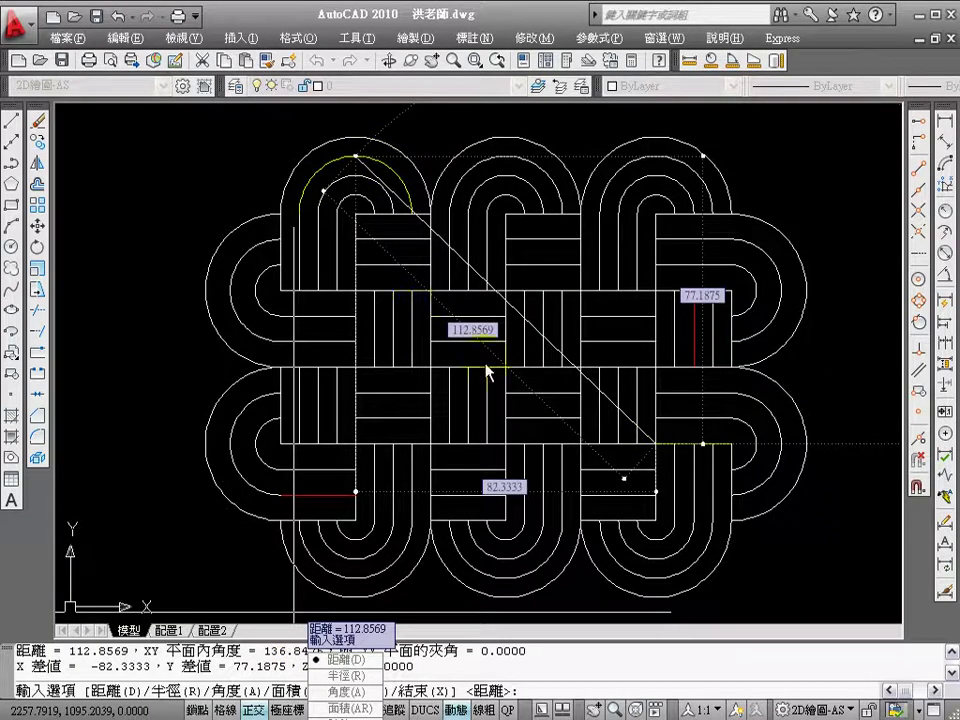
key(Escape)
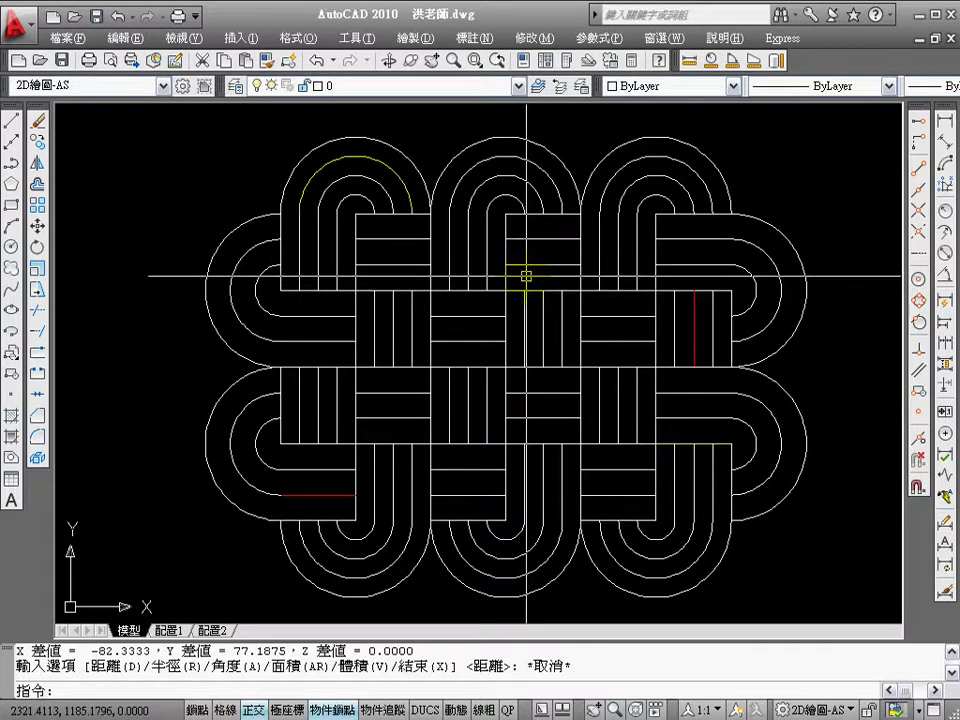
click(656, 226)
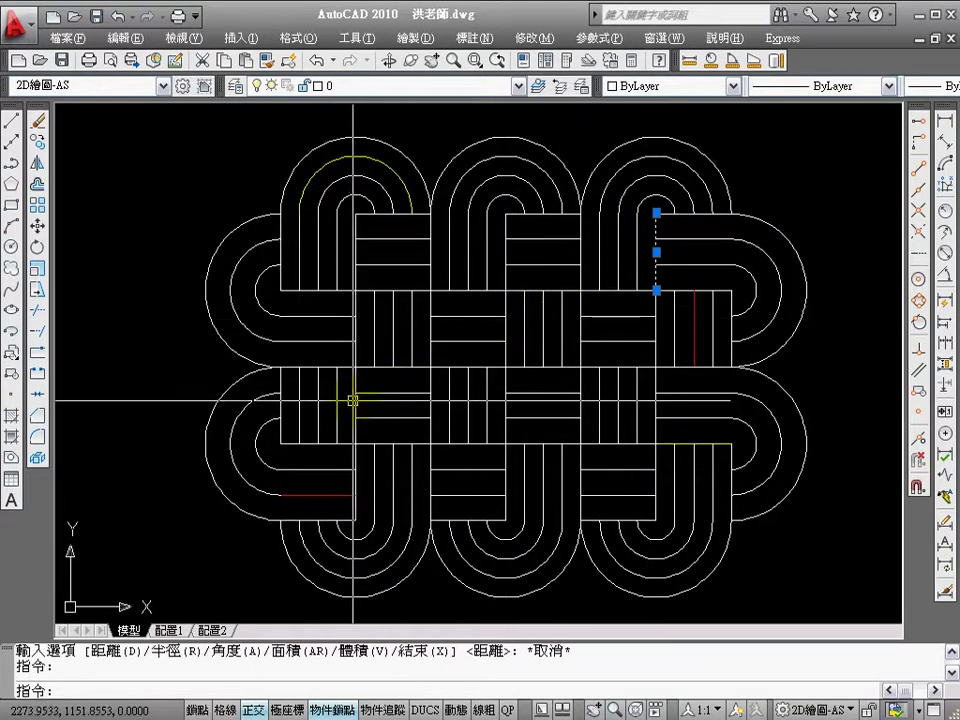
- Color both short vertical segments 綠 (green)
click(297, 400)
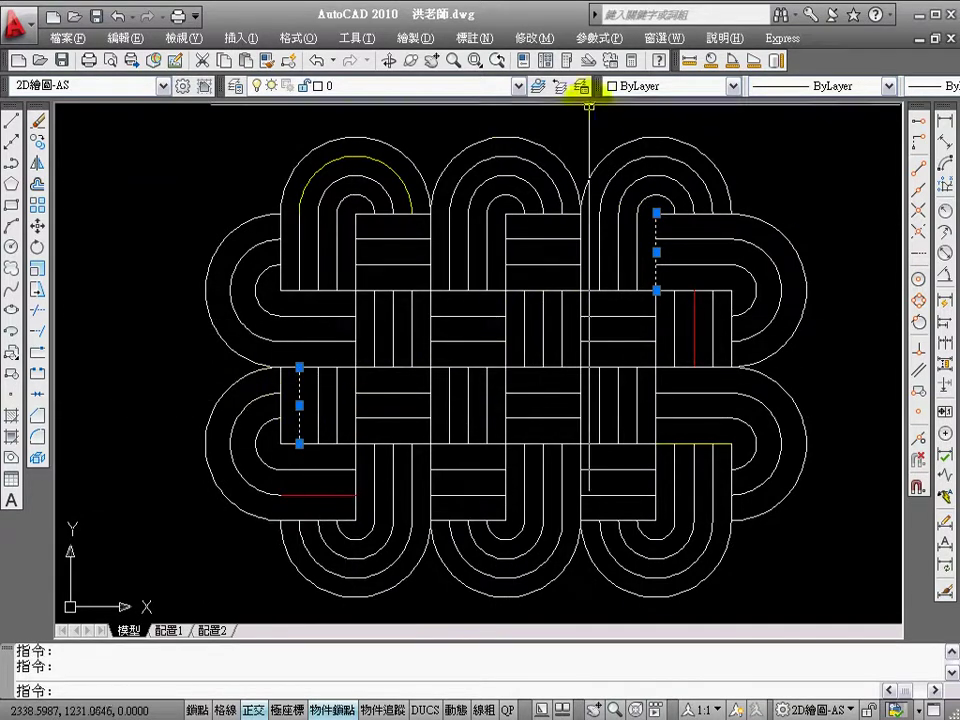
click(655, 86)
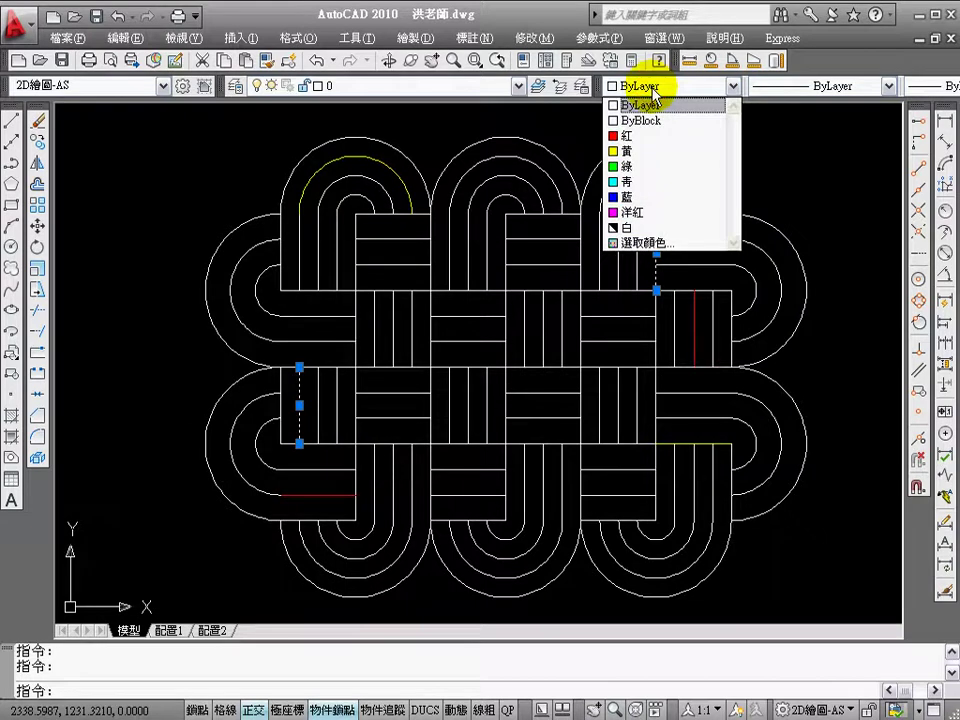
click(660, 166)
key(Escape)
key(Escape)
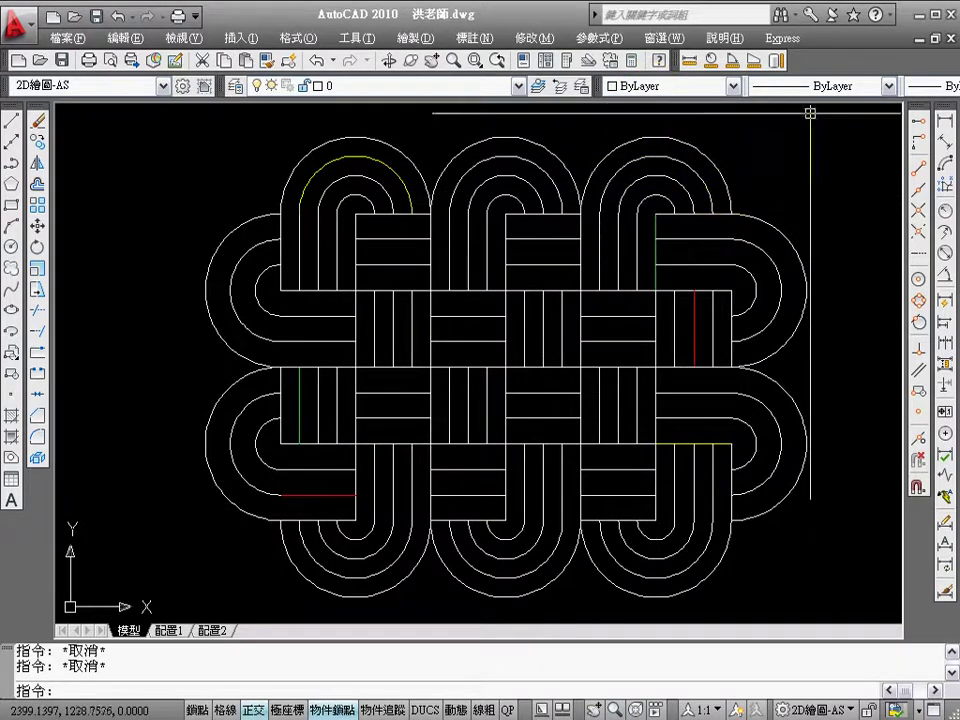
- Measure 110.4857 from the upper-right corner endpoint to the left green segment's midpoint
click(692, 62)
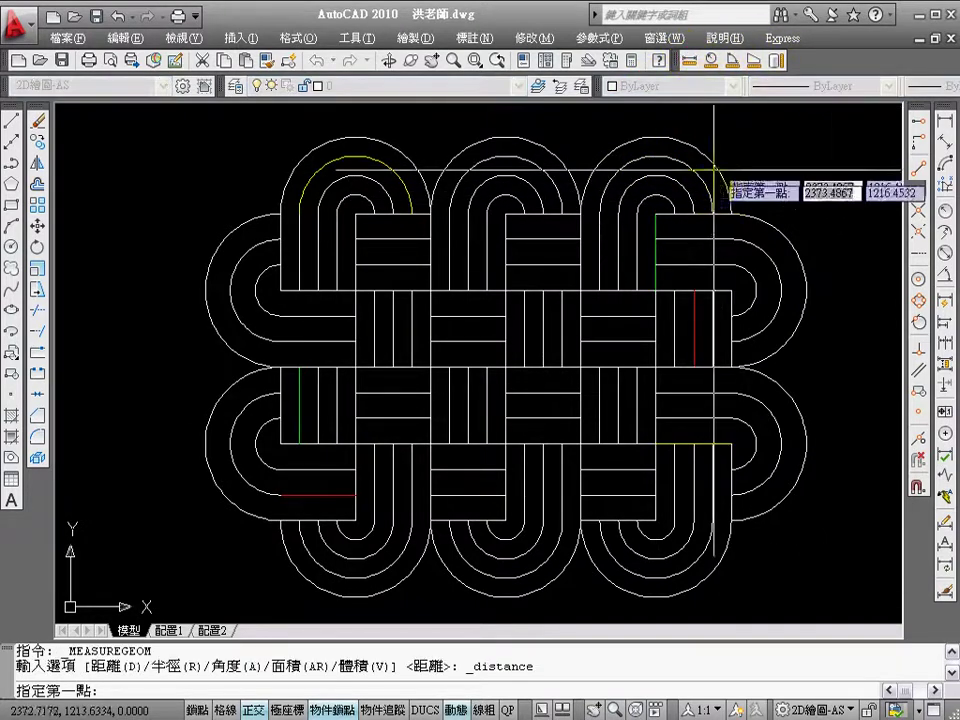
click(656, 213)
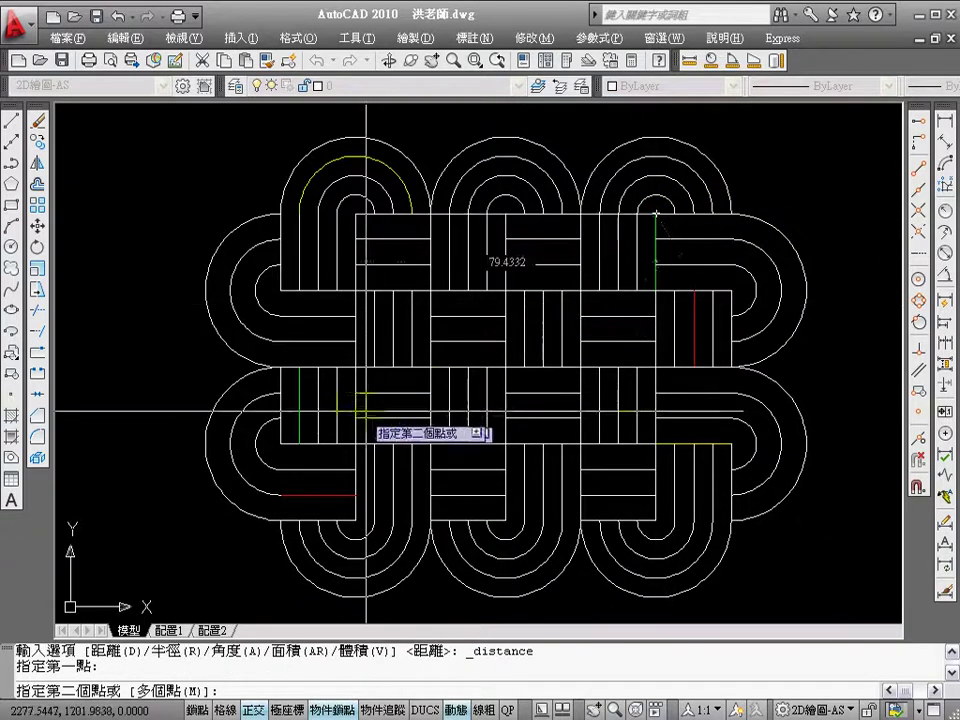
click(918, 189)
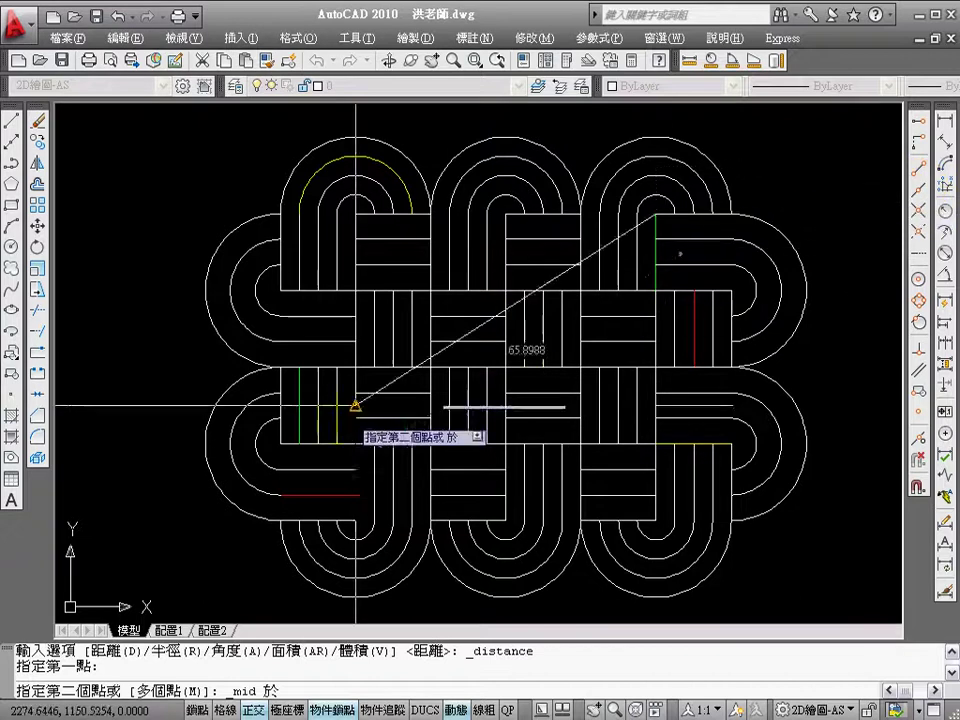
click(298, 404)
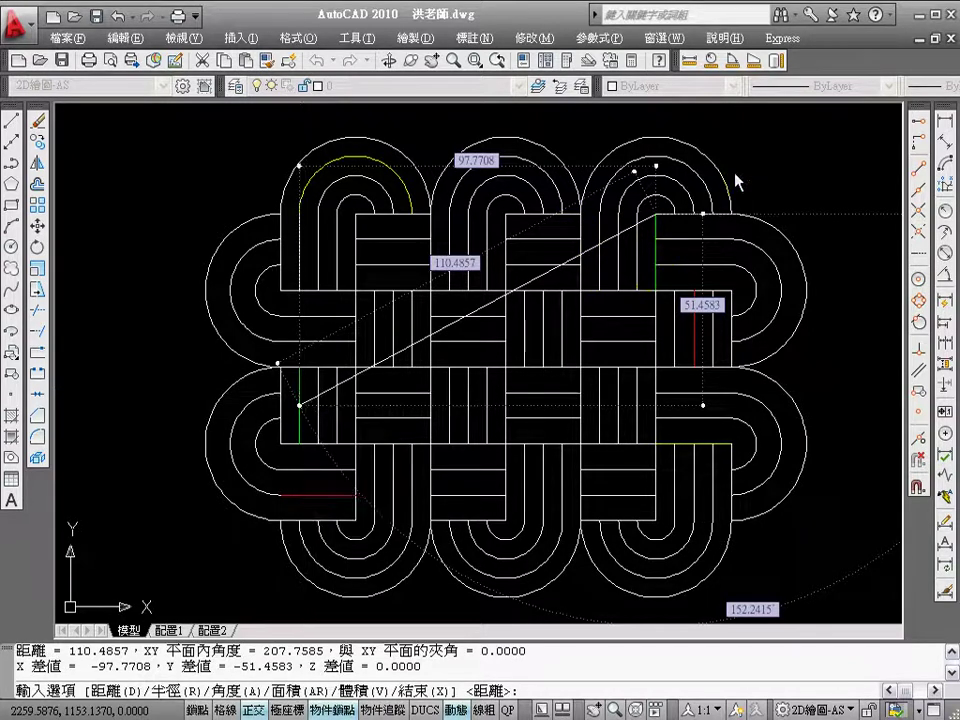
click(779, 132)
key(Escape)
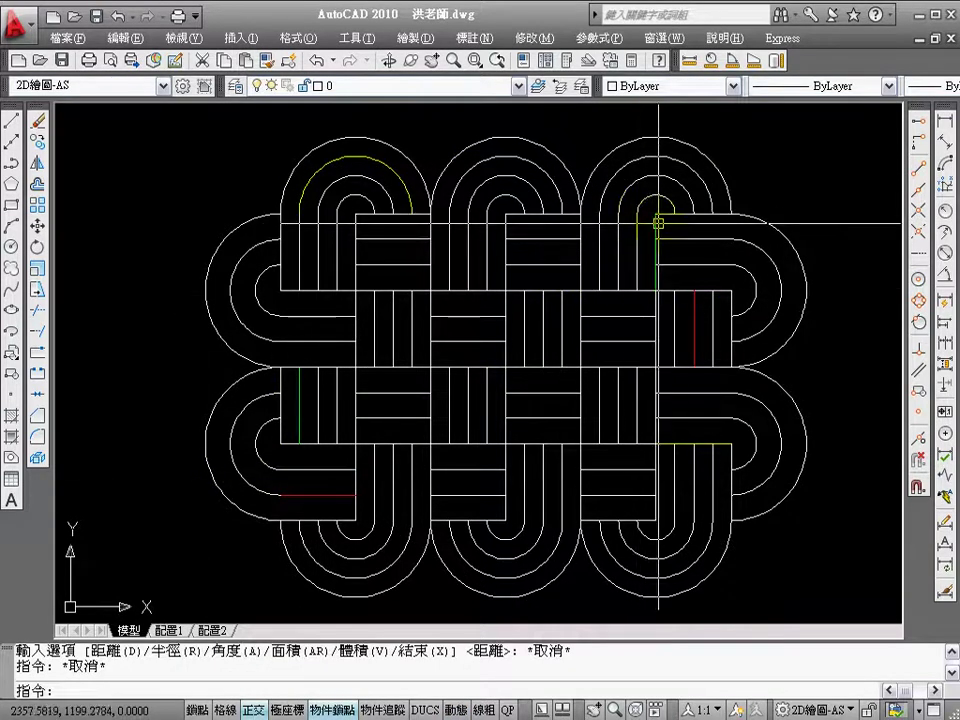
- Measure 105.9592 from the top endpoint to the left segment's midpoint
click(688, 60)
click(636, 212)
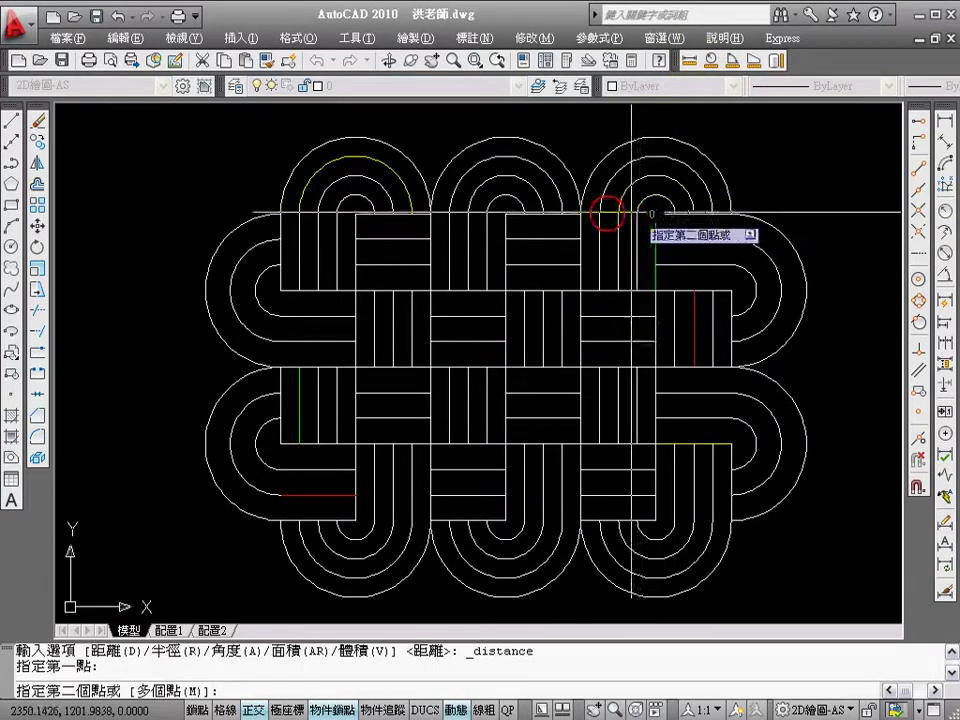
click(917, 190)
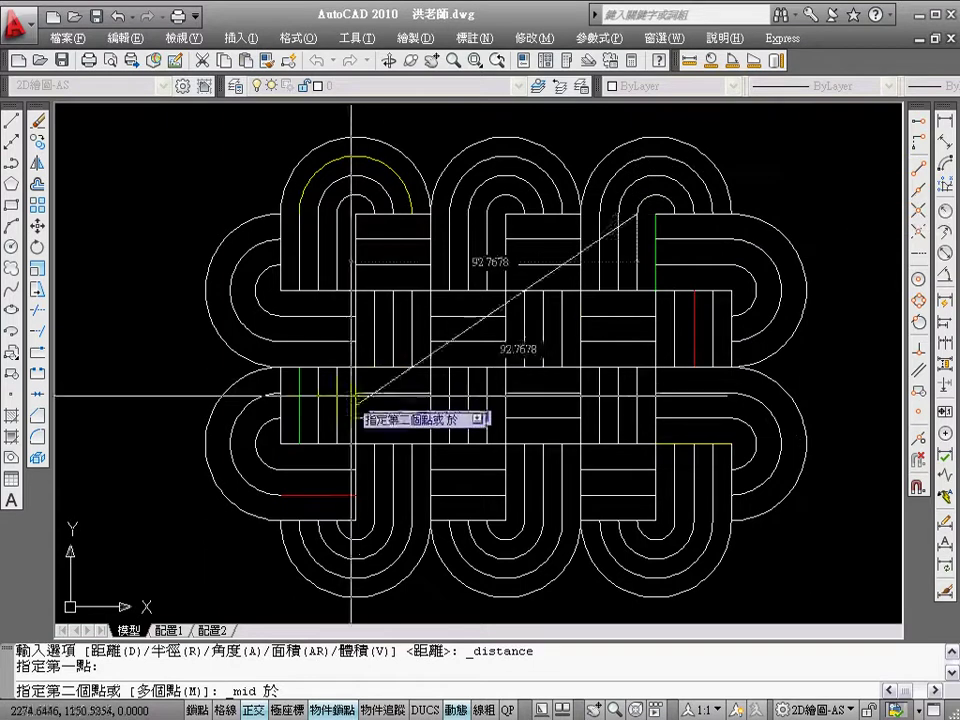
click(302, 397)
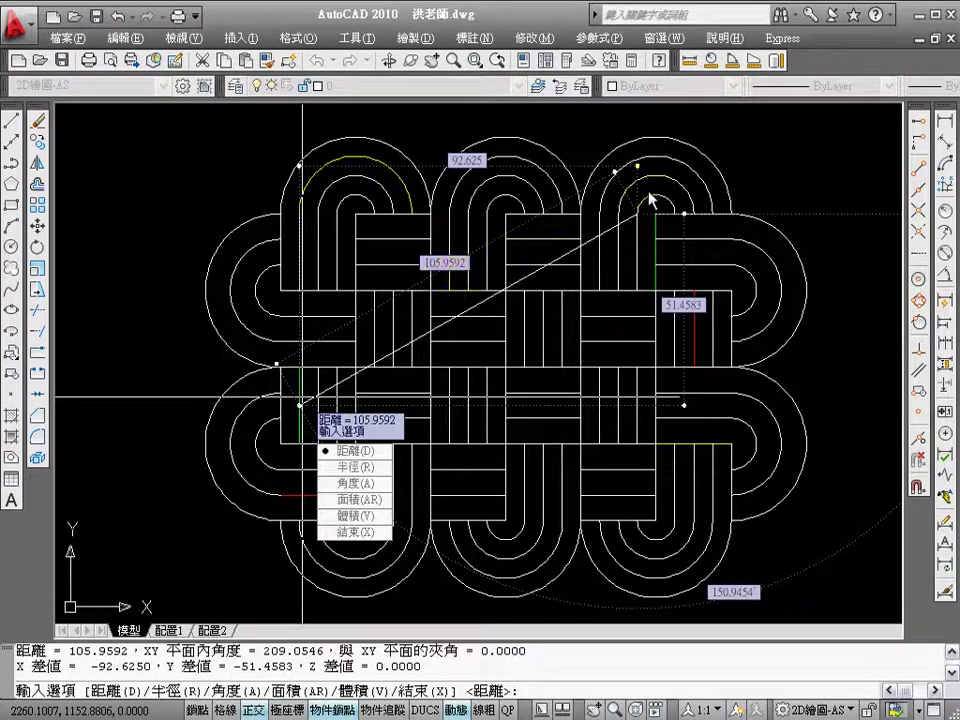
key(Escape)
key(Escape)
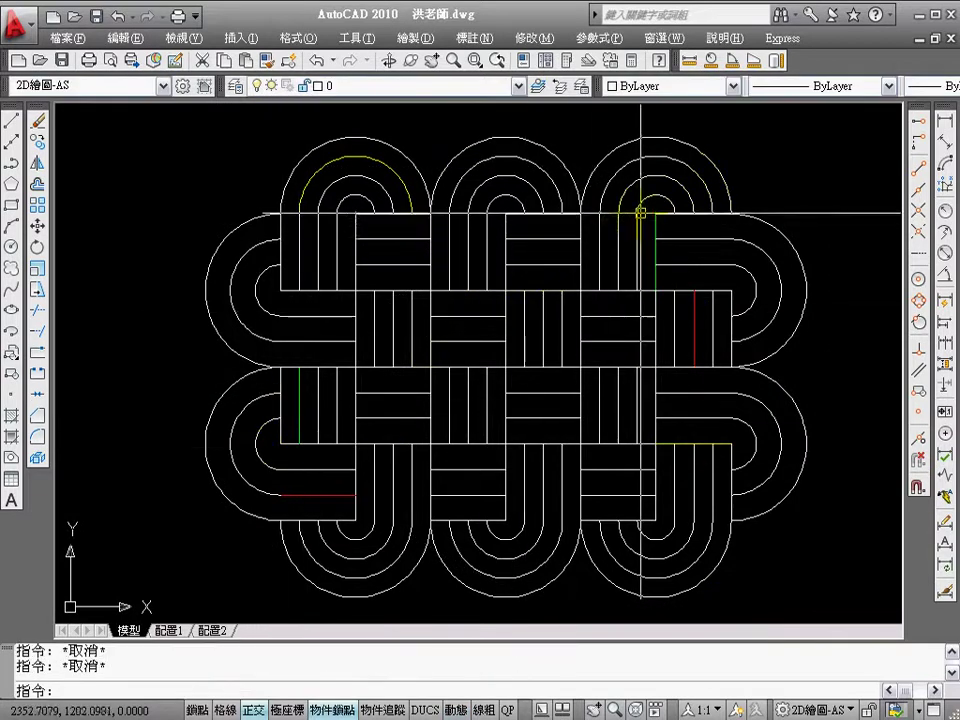
- Make the short upper-right vertical line green, then set it back to ByLayer
click(637, 228)
click(652, 86)
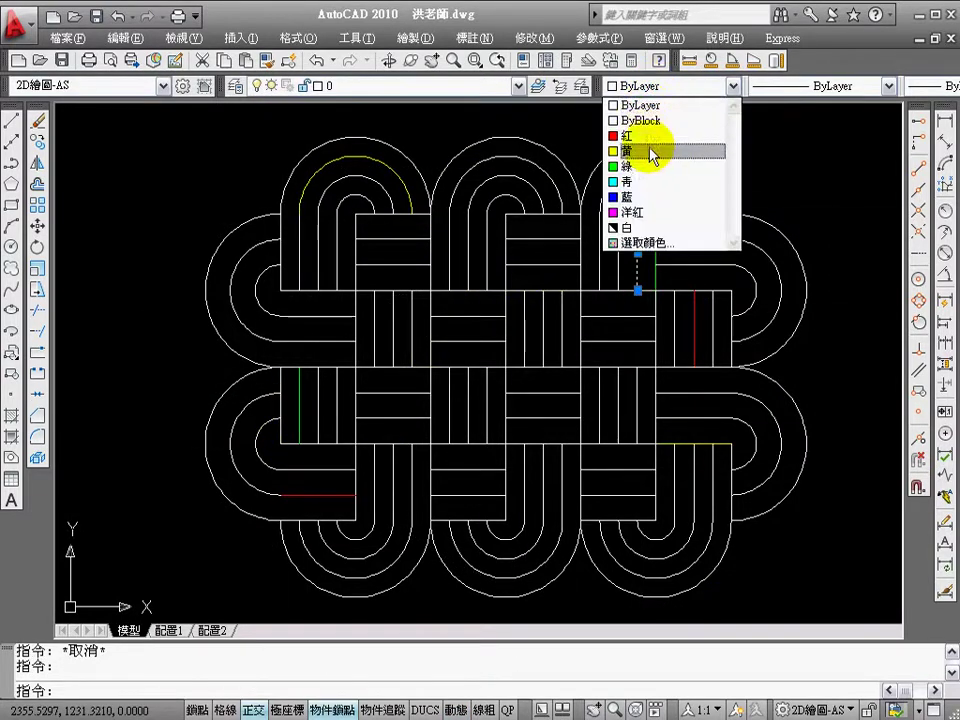
click(650, 166)
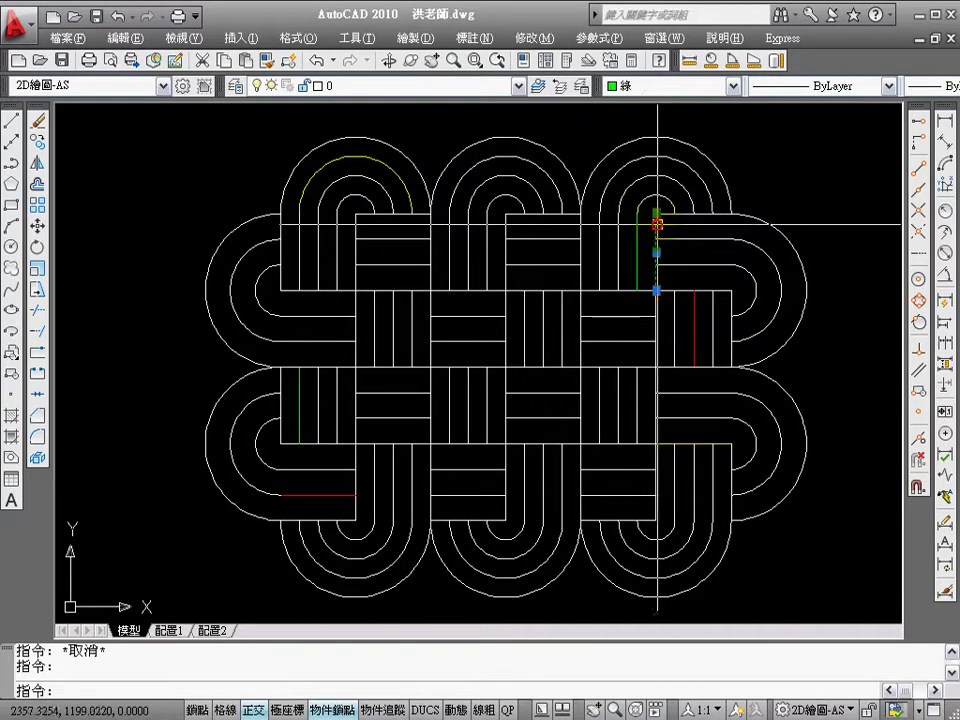
click(681, 88)
click(672, 104)
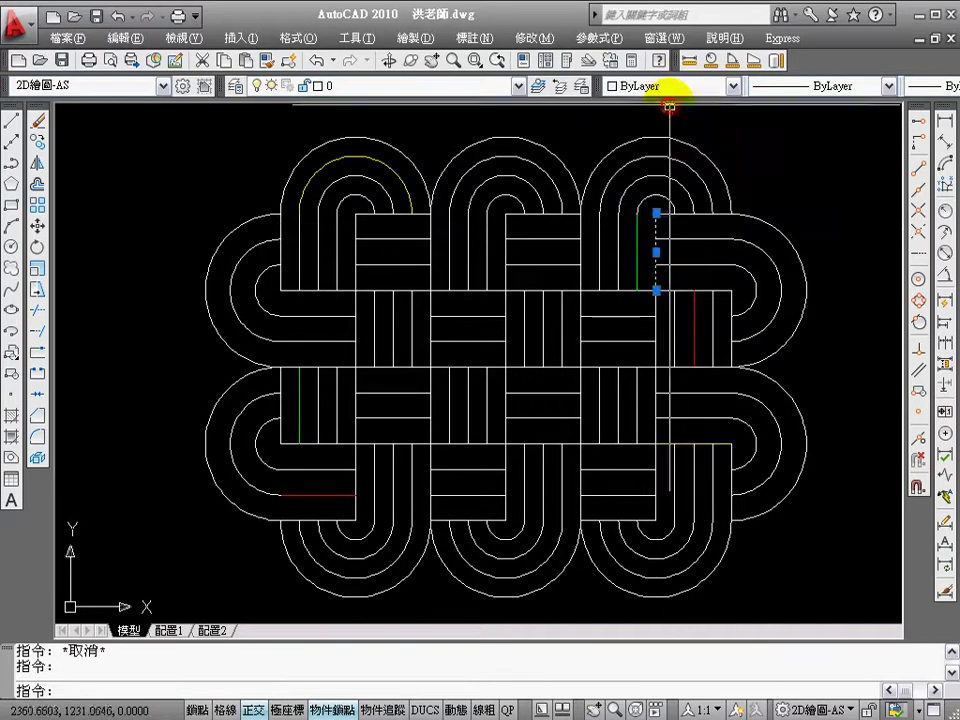
key(Escape)
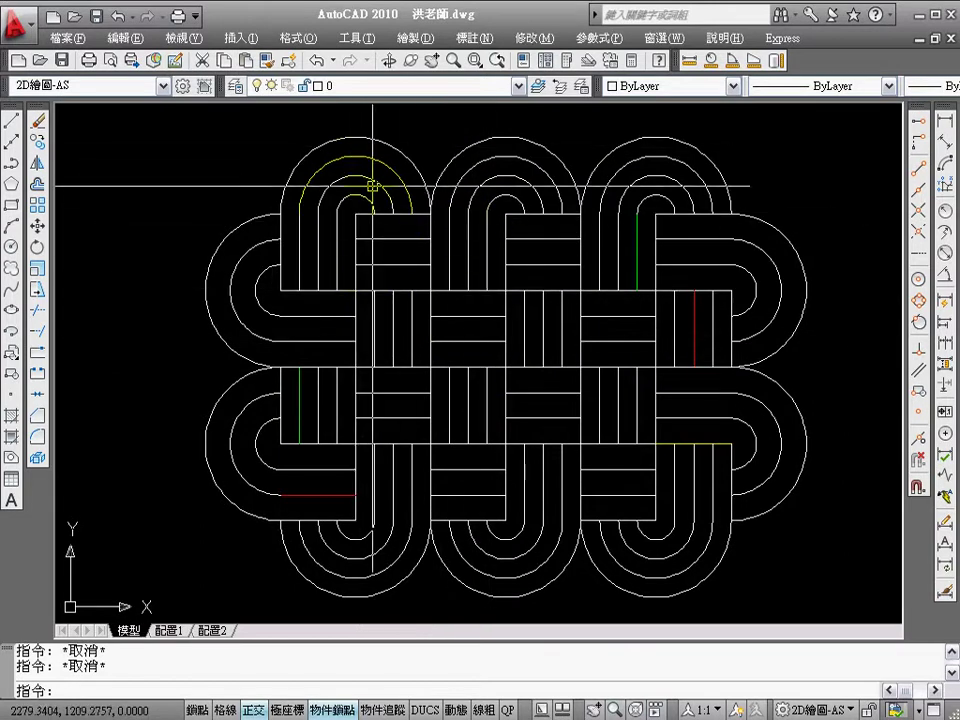
- Use BO to trace a boundary from a point inside the top-left loop's outer band
text(bo)
key(Return)
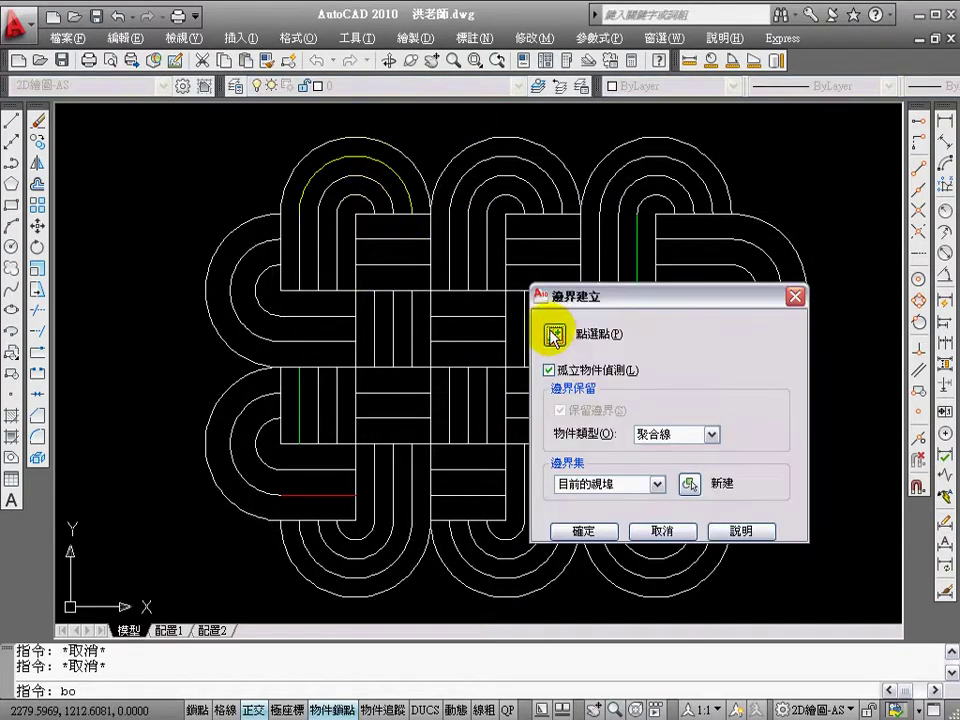
click(553, 334)
click(360, 152)
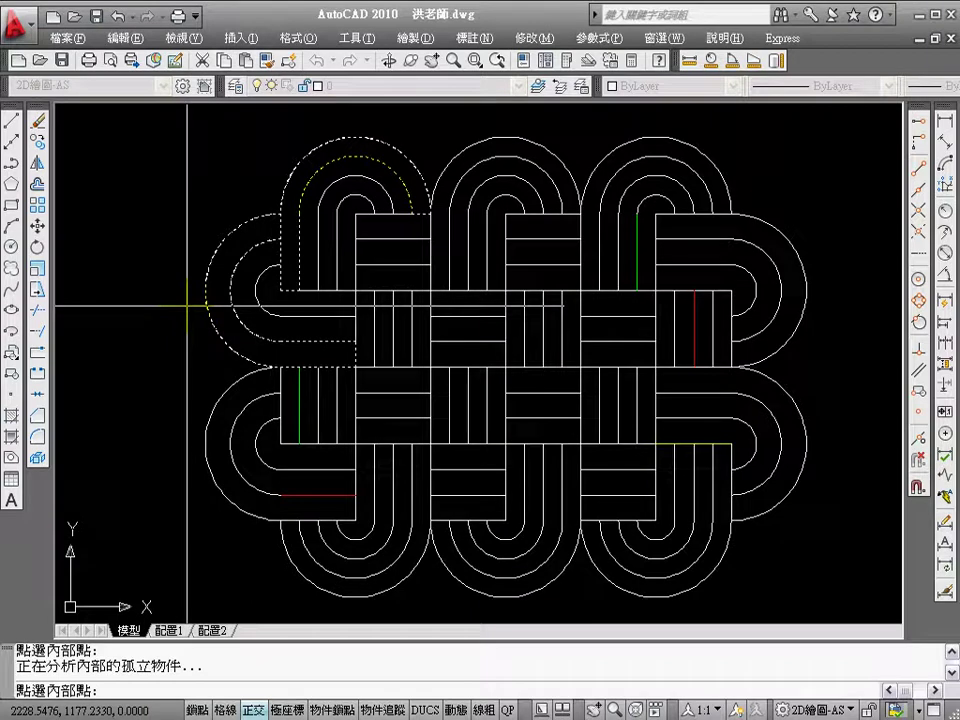
key(Escape)
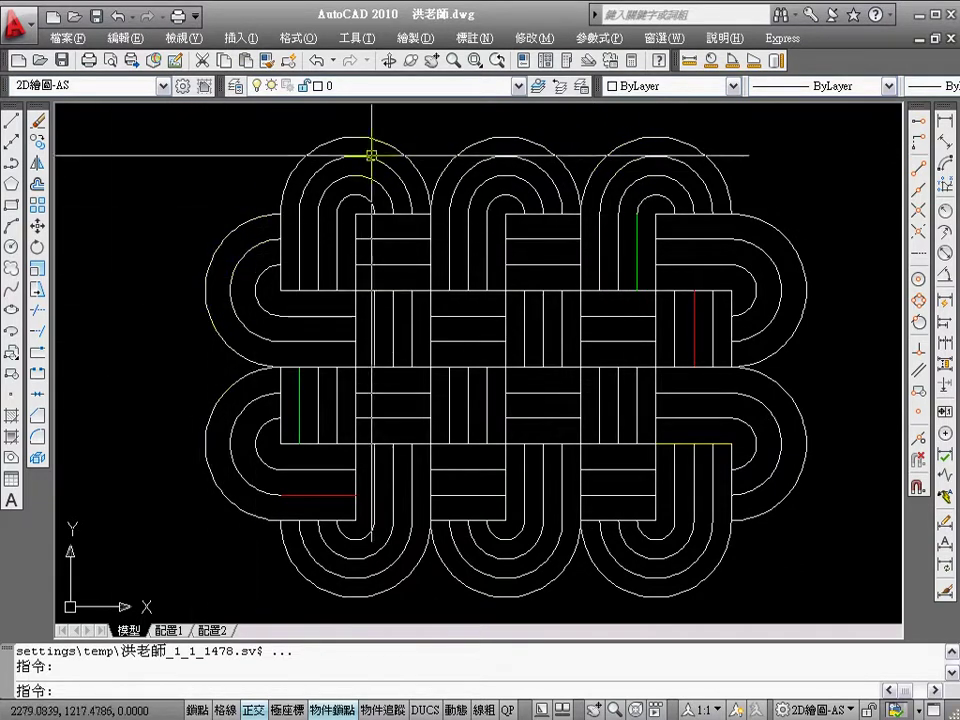
- Start an area measurement in Add mode, choosing the Object option
click(755, 60)
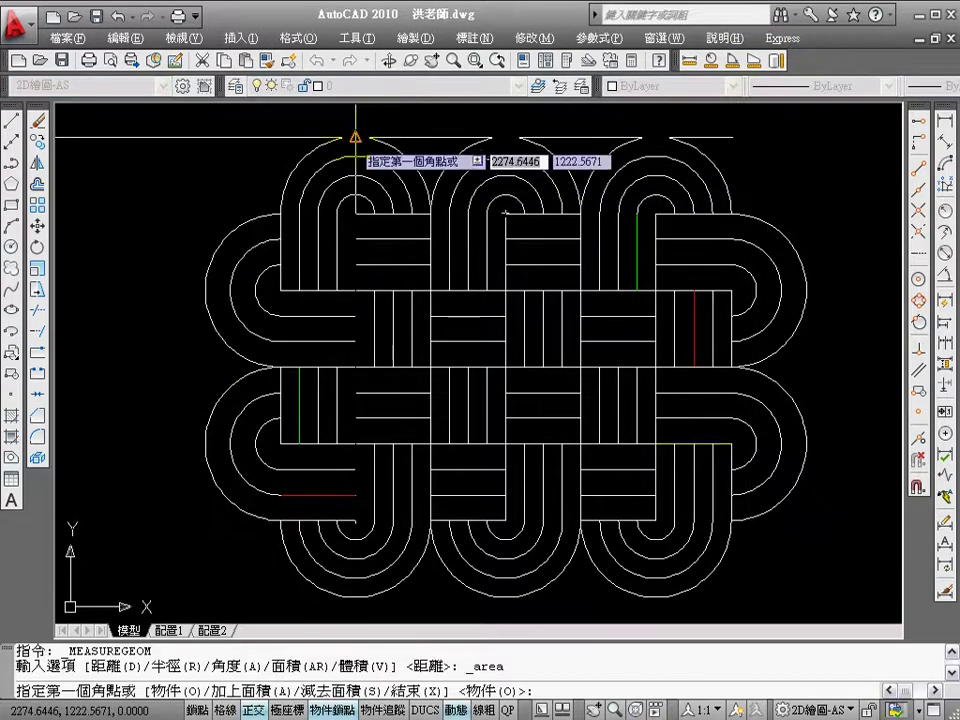
text(o)
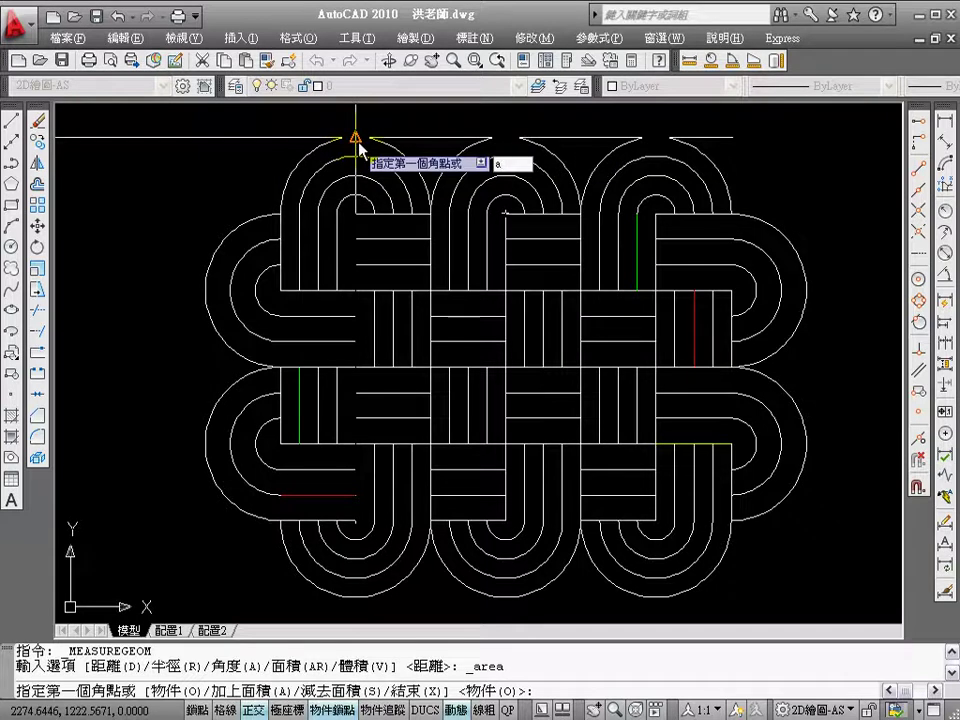
key(Return)
text(o)
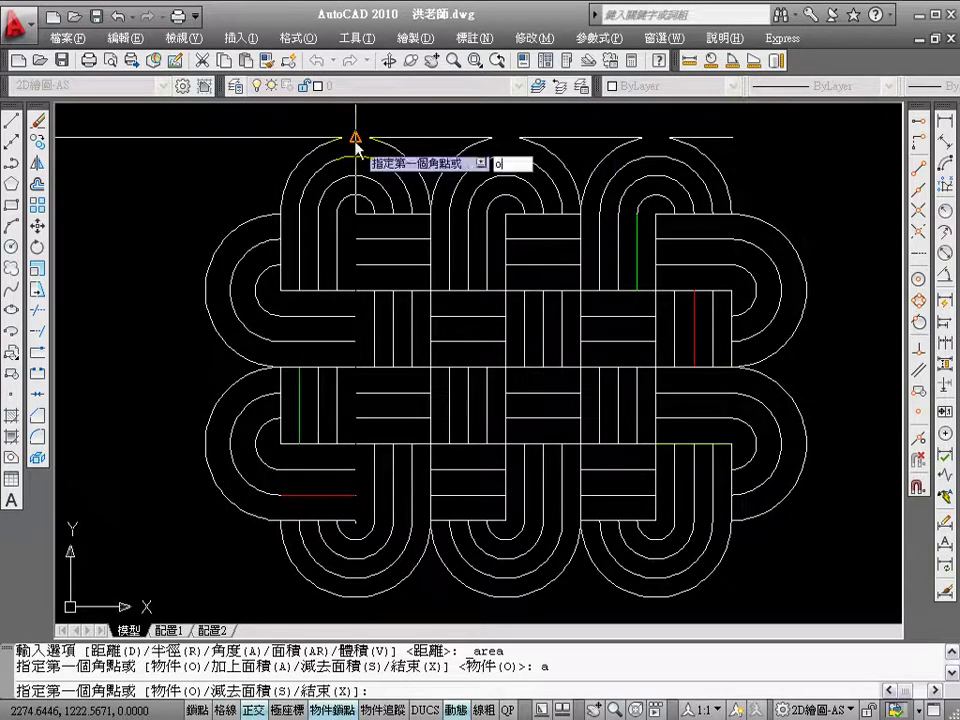
key(Return)
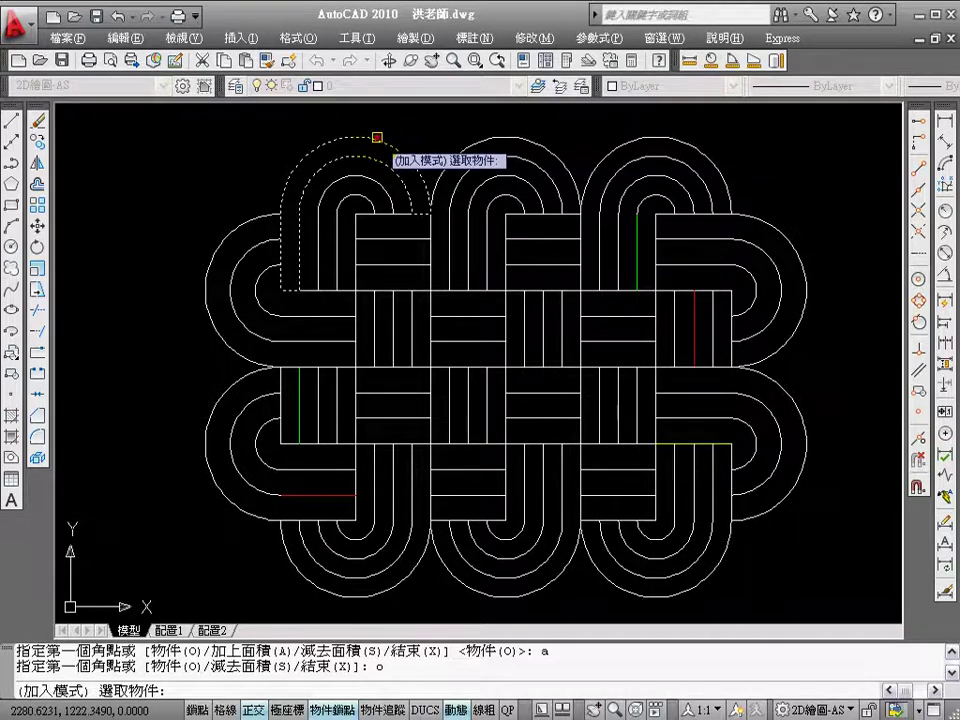
- Add the top-left arch and left loop boundaries for a total area of 4426.2590
click(377, 137)
click(377, 137)
click(377, 137)
click(377, 137)
click(377, 137)
click(377, 137)
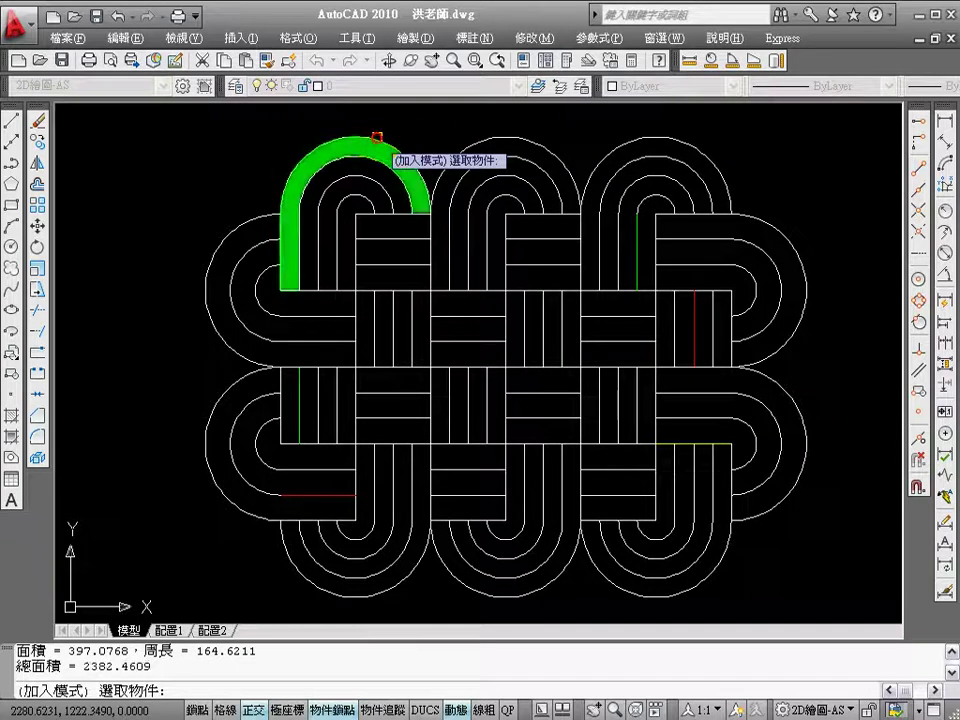
click(236, 229)
click(236, 229)
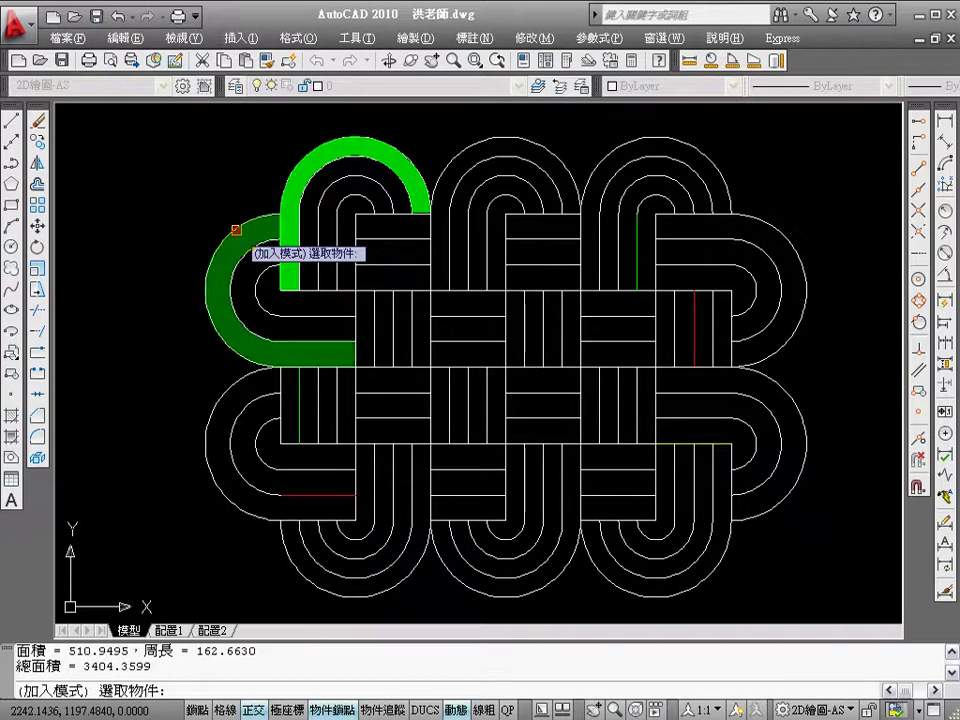
click(236, 229)
click(236, 228)
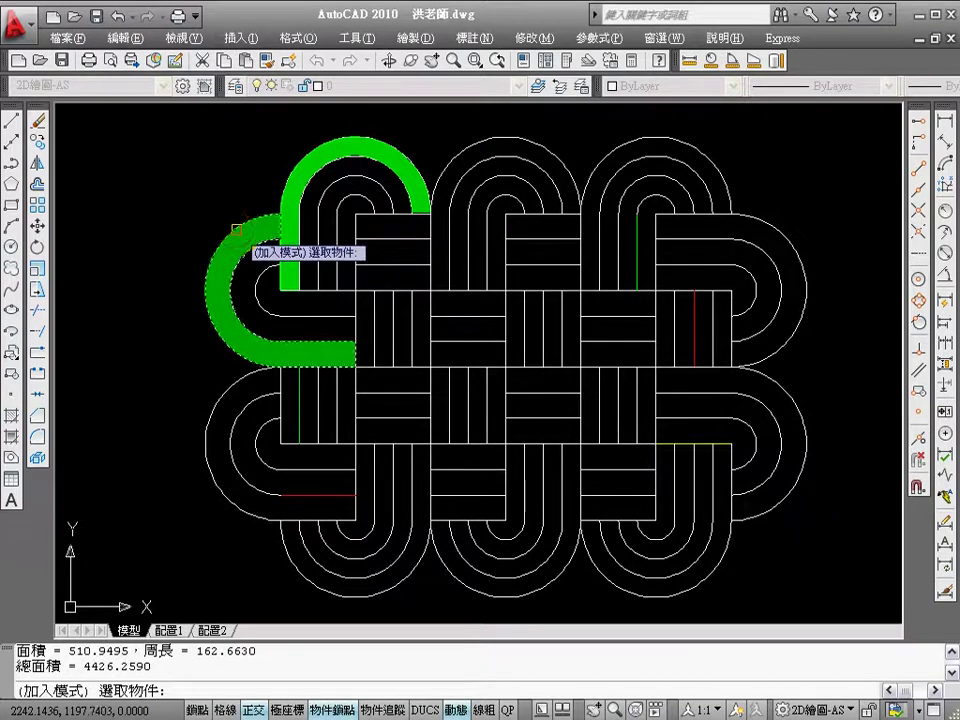
key(Return)
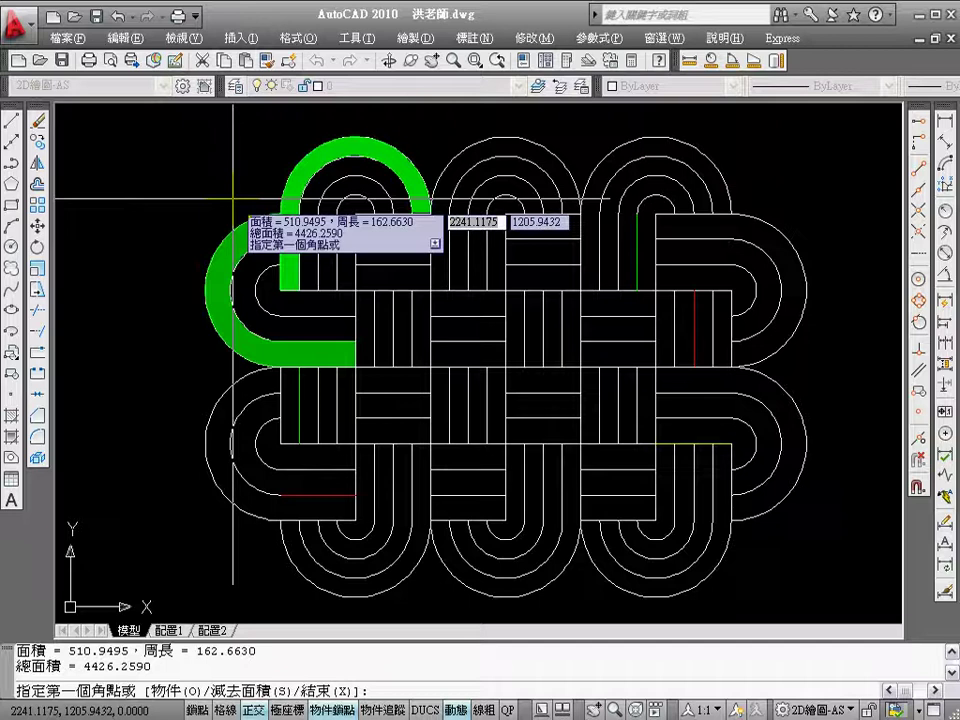
- Cancel the area measurement so the green area highlights disappear
key(Escape)
key(Escape)
key(Escape)
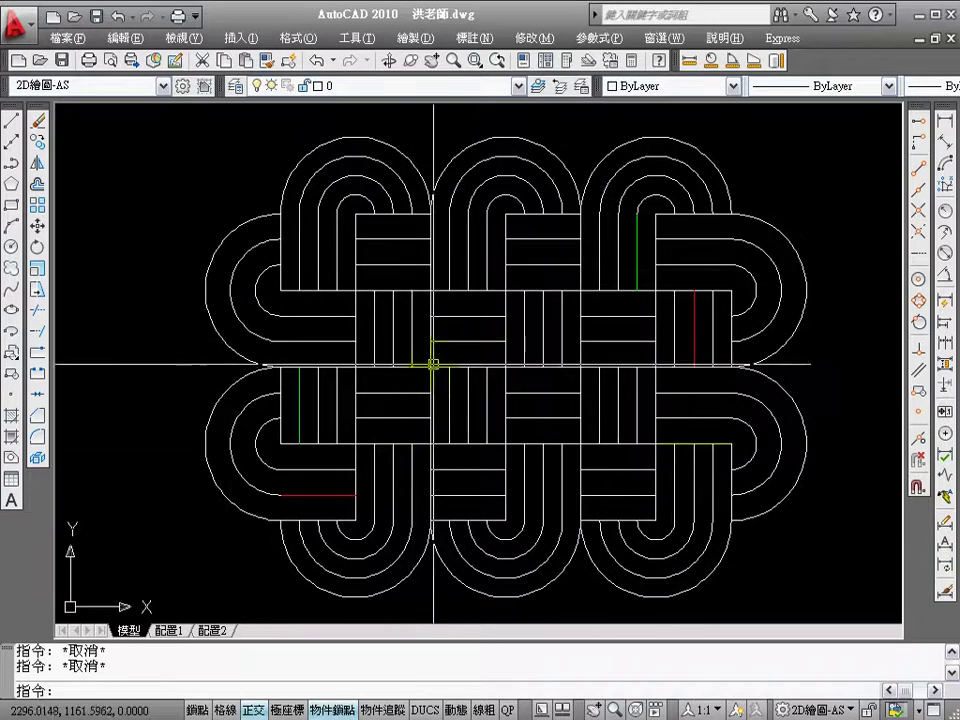
text(tr)
key(Return)
key(Return)
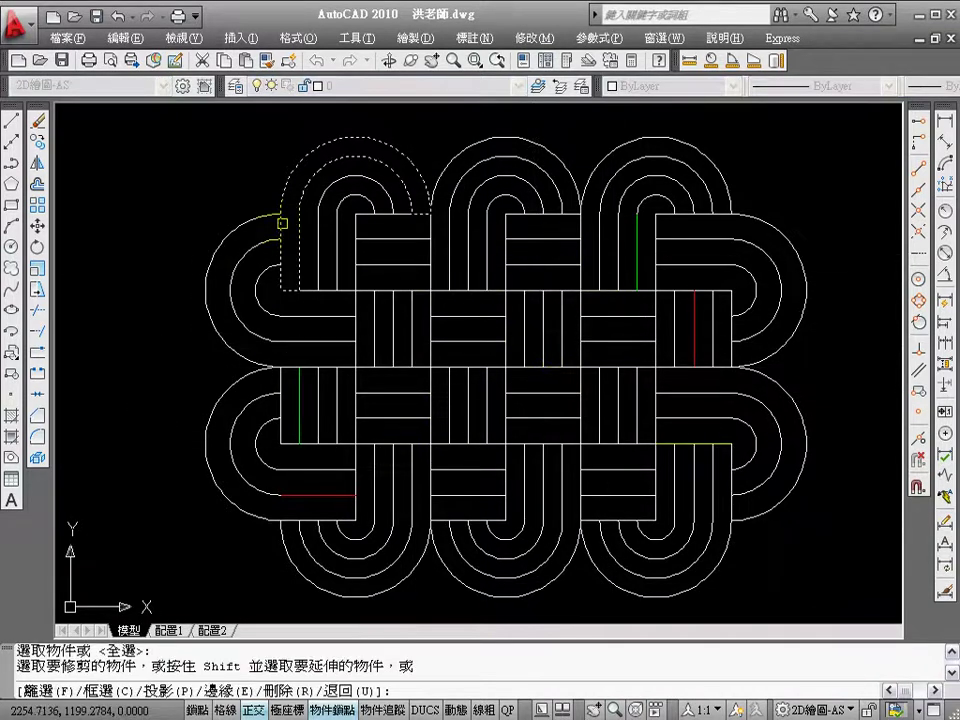
key(Escape)
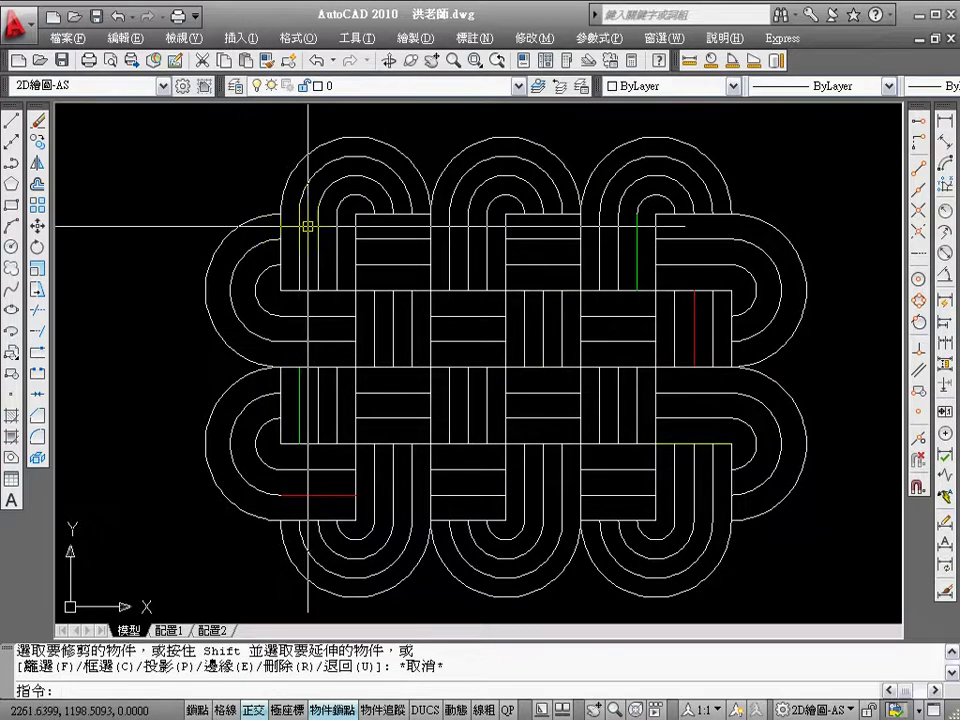
text(e)
key(Return)
click(310, 151)
click(251, 216)
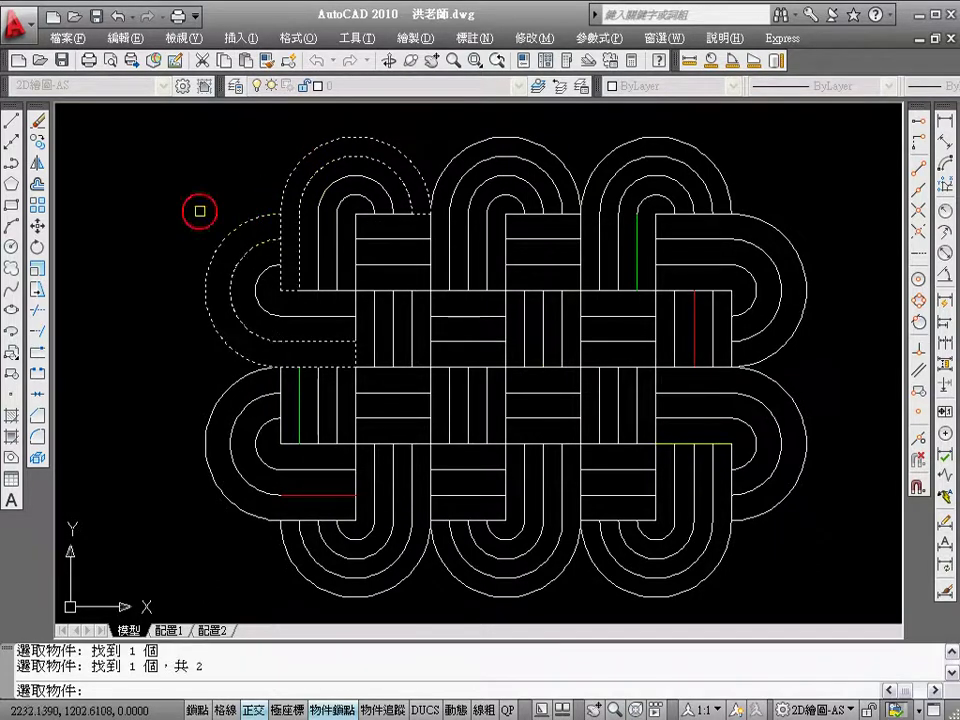
key(Return)
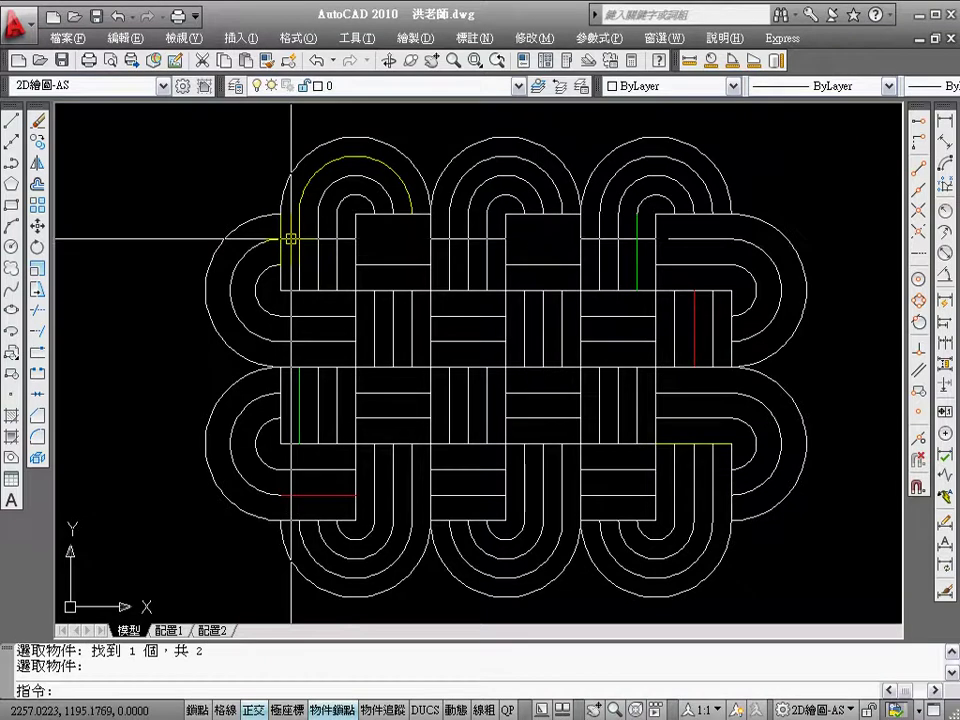
text(e)
key(Return)
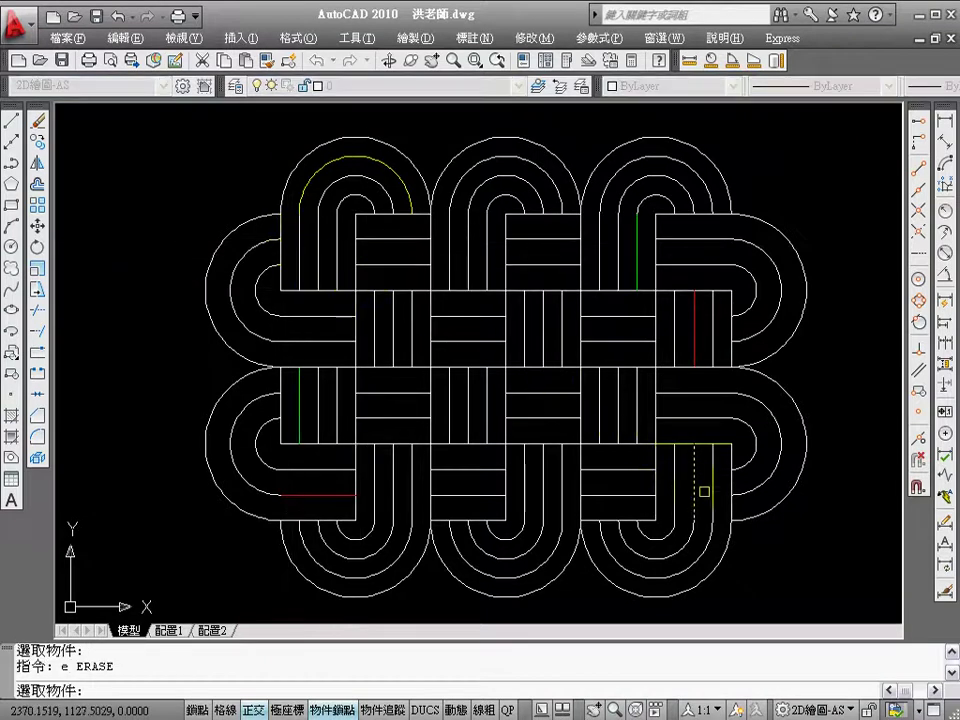
click(724, 496)
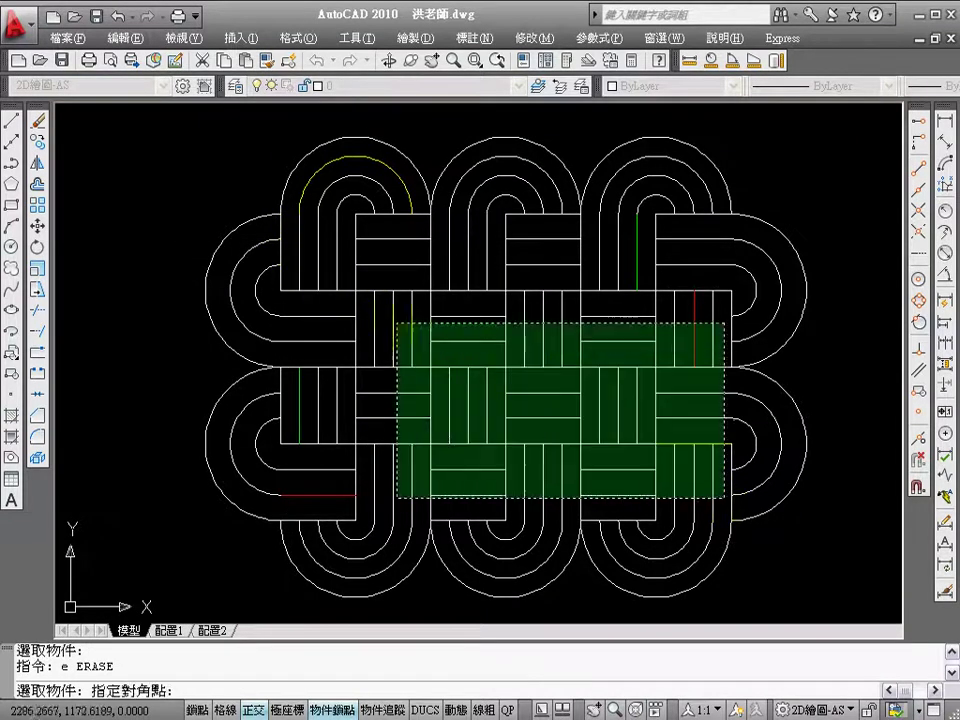
click(274, 227)
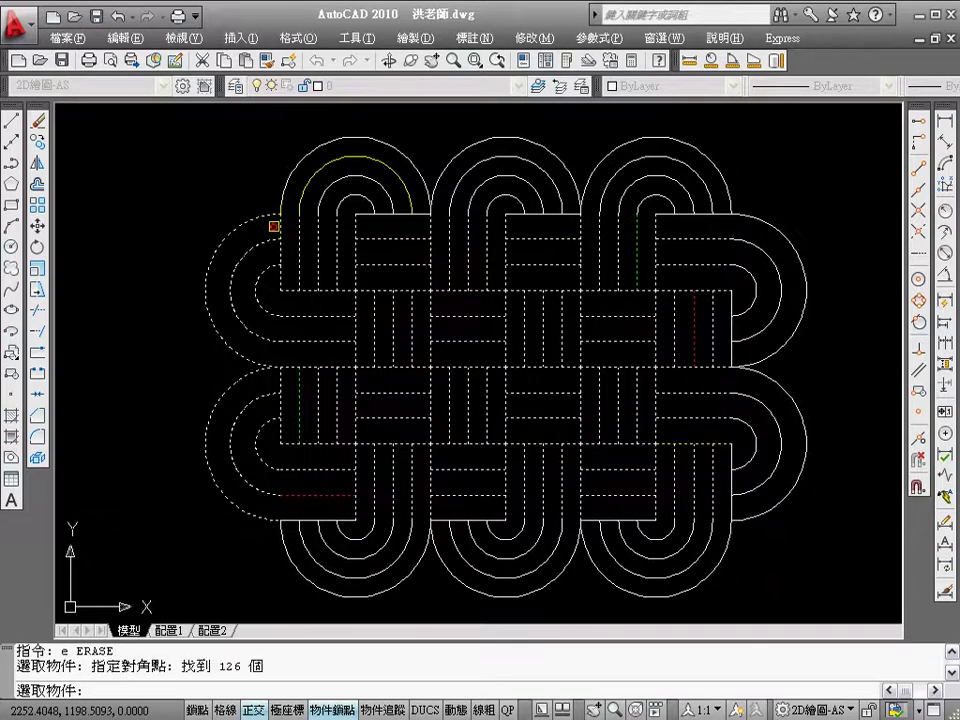
key(Return)
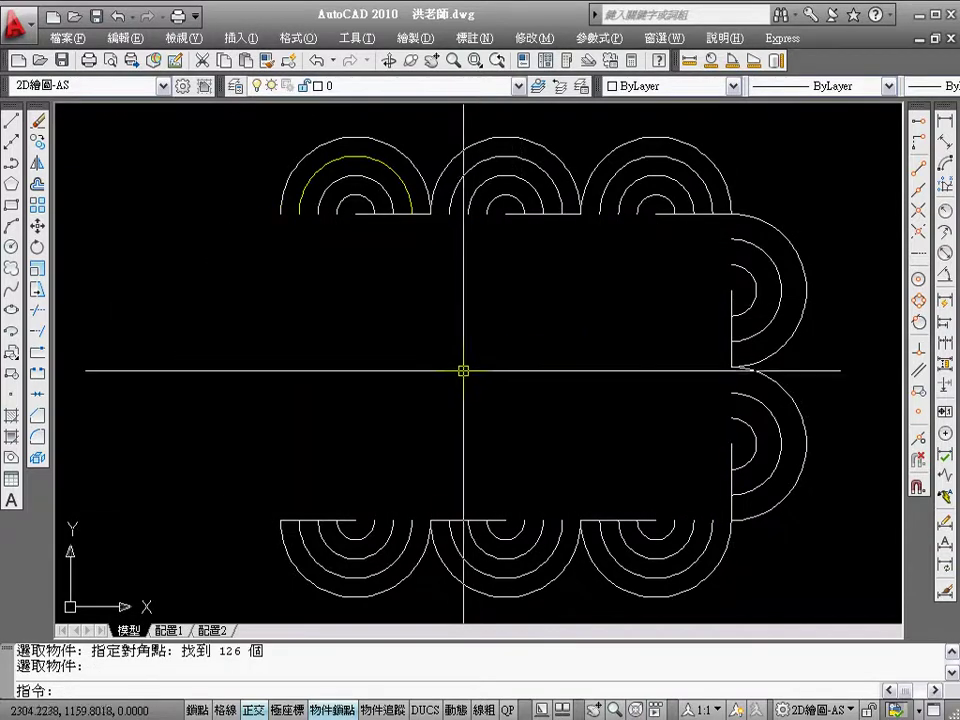
text(u)
key(Return)
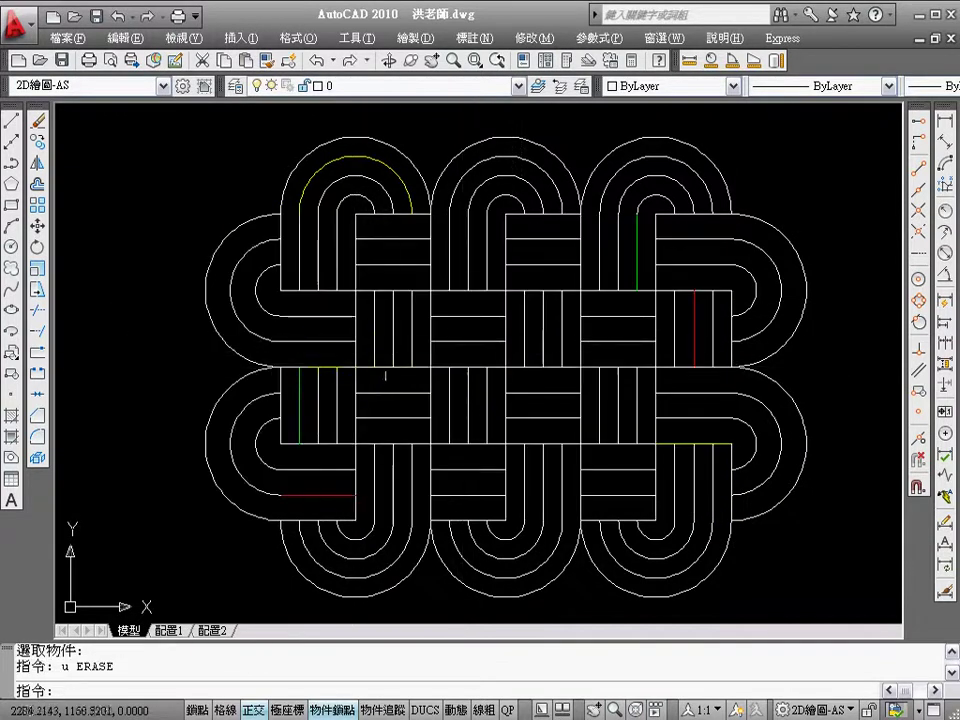
- Erase the inner weave lines and the upper-left and lower-left inner arcs
text(e)
key(Return)
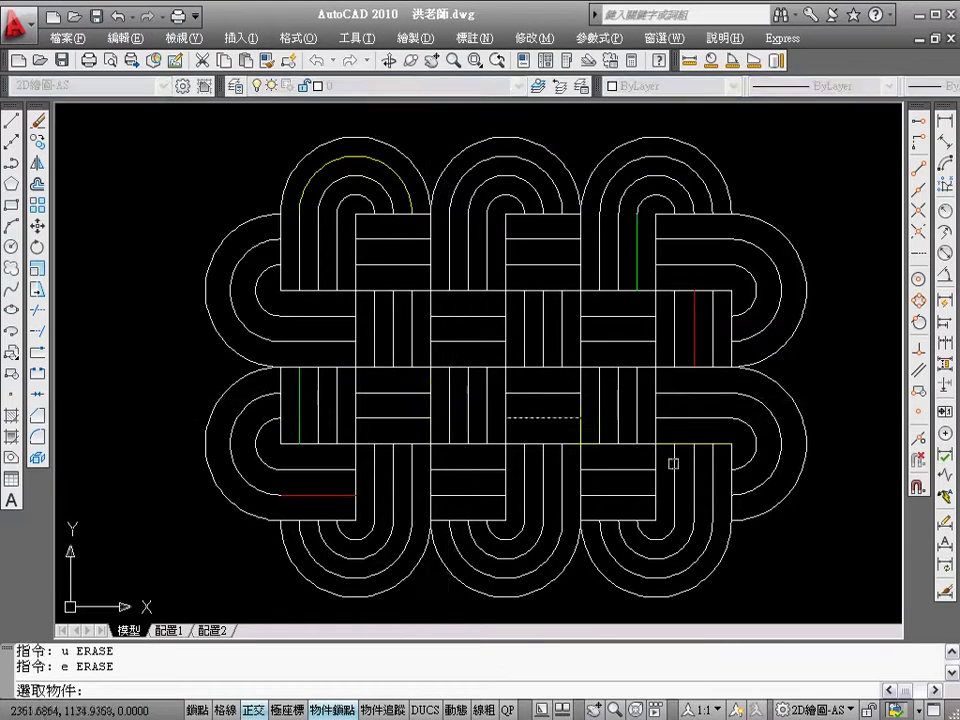
click(725, 492)
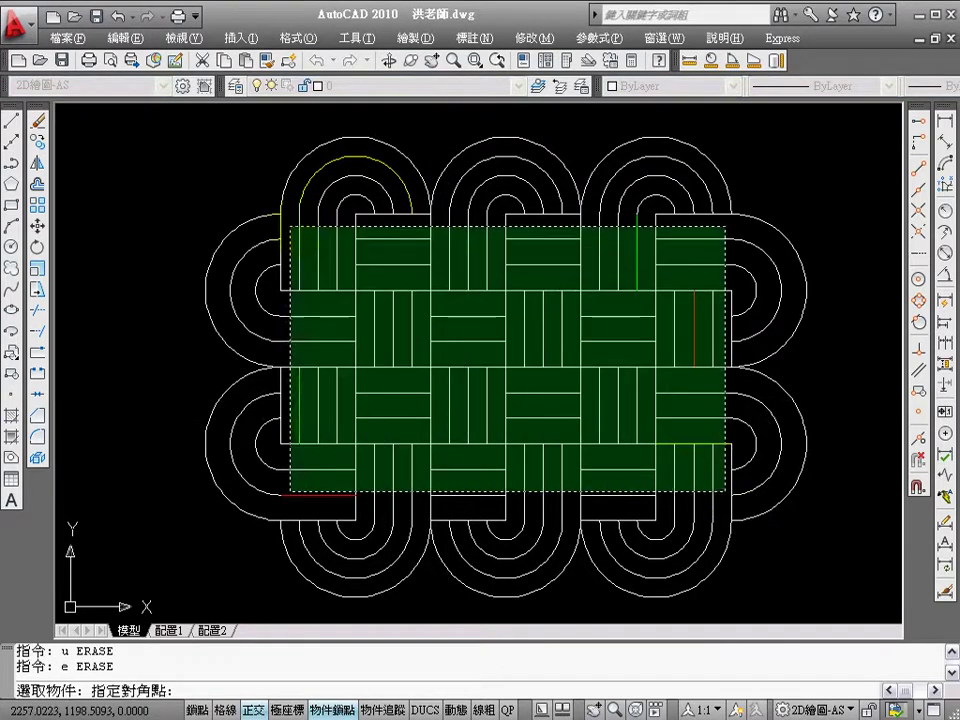
click(293, 228)
key(Return)
key(Return)
click(325, 327)
click(246, 270)
key(Return)
key(Return)
click(326, 455)
click(261, 395)
key(Return)
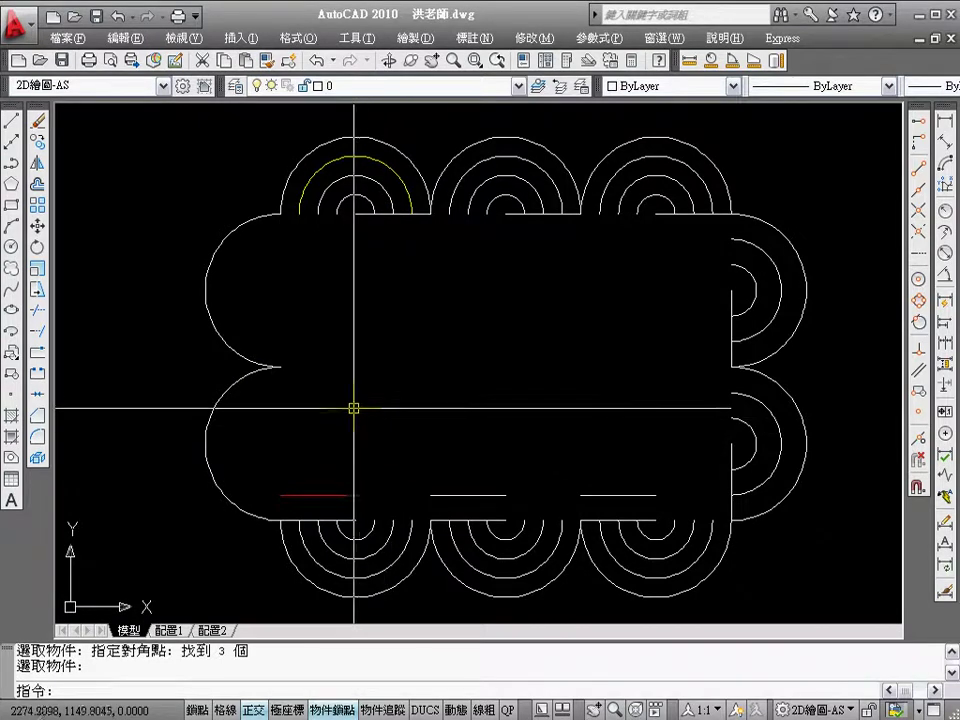
- Erase the lower-middle arcs, remaining lower-left small arcs and the red line
key(Return)
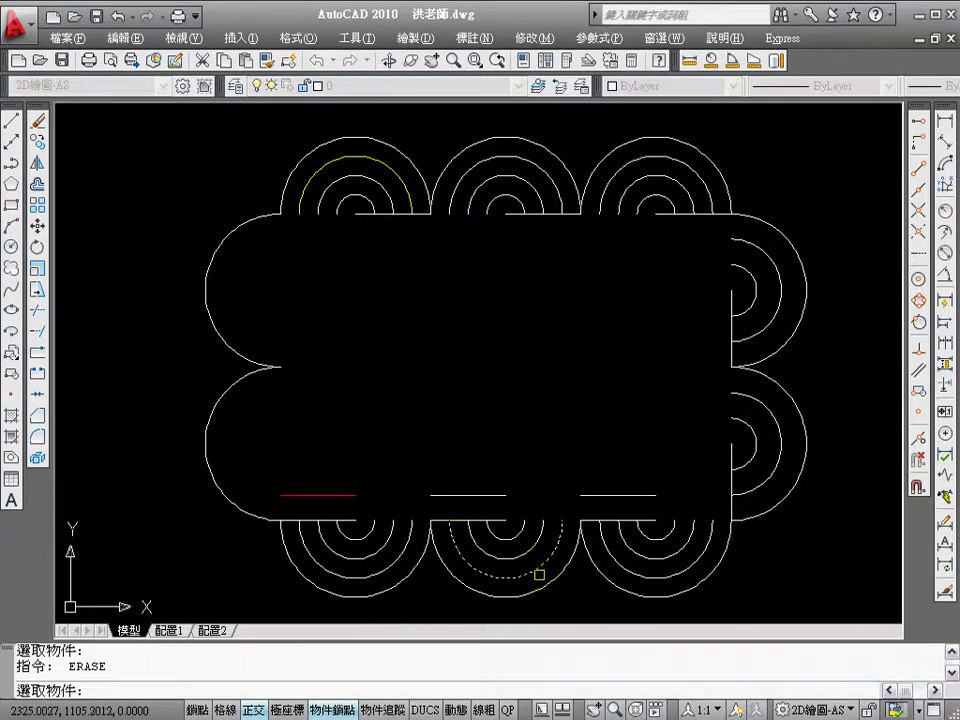
click(540, 573)
click(459, 489)
key(Return)
key(Return)
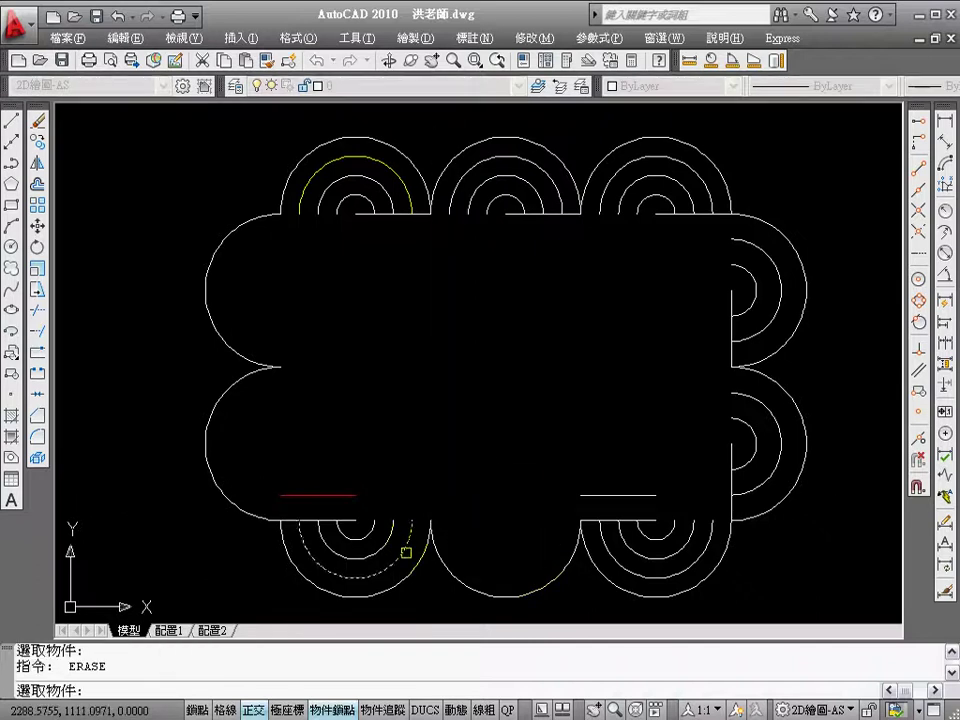
click(407, 555)
click(347, 525)
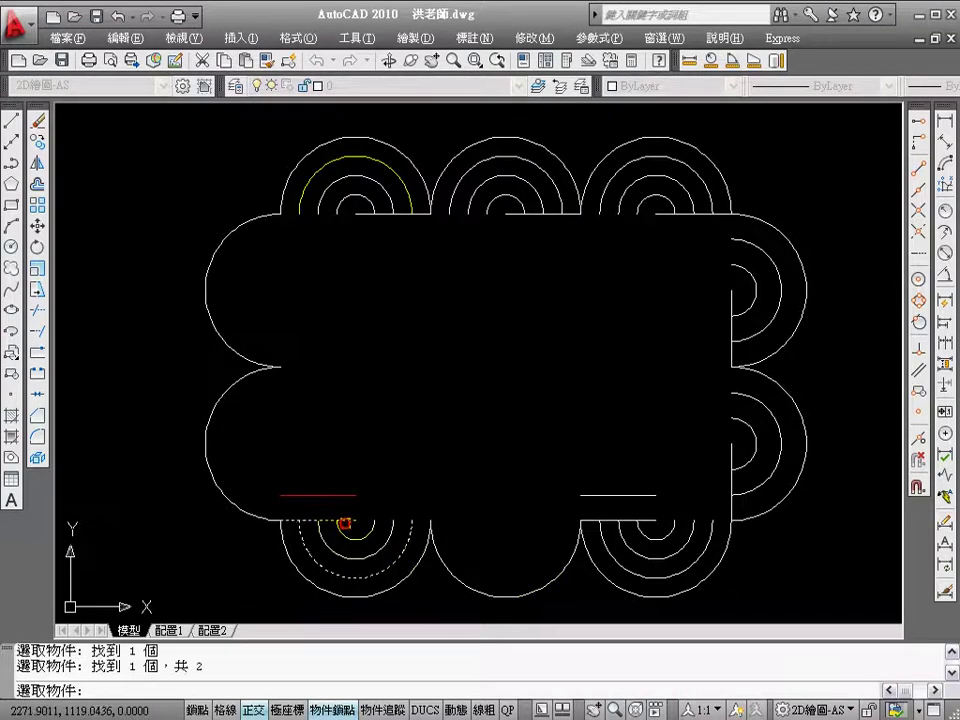
key(Return)
key(Return)
click(389, 564)
click(379, 463)
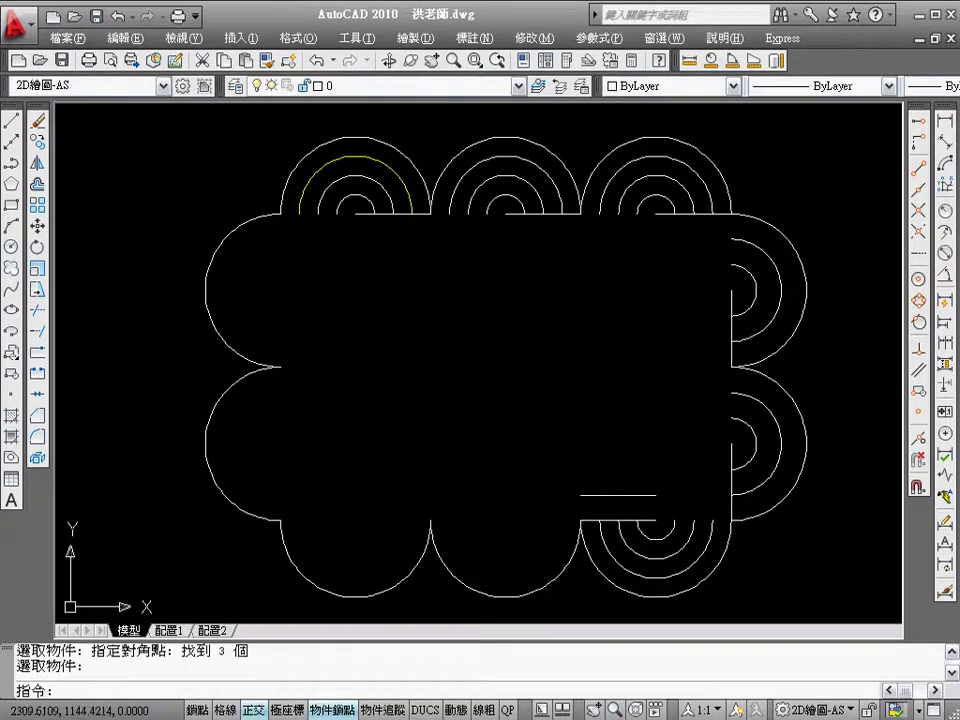
- Erase the lower-right, right-side and upper-right inner arcs and short line
key(Return)
key(Return)
click(673, 582)
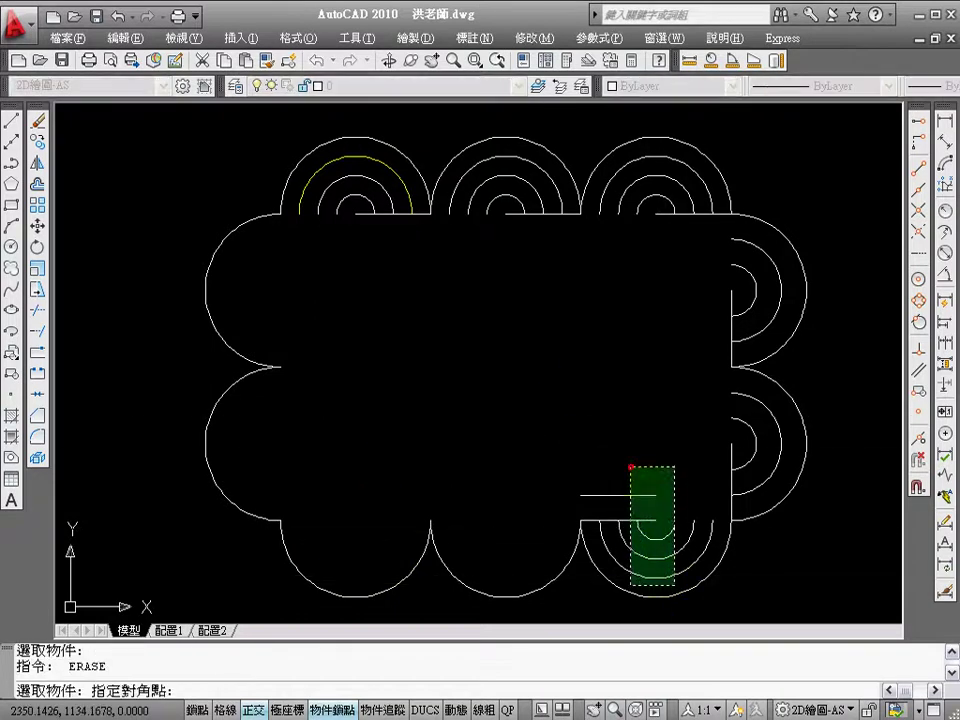
click(628, 465)
key(Return)
key(Return)
click(782, 480)
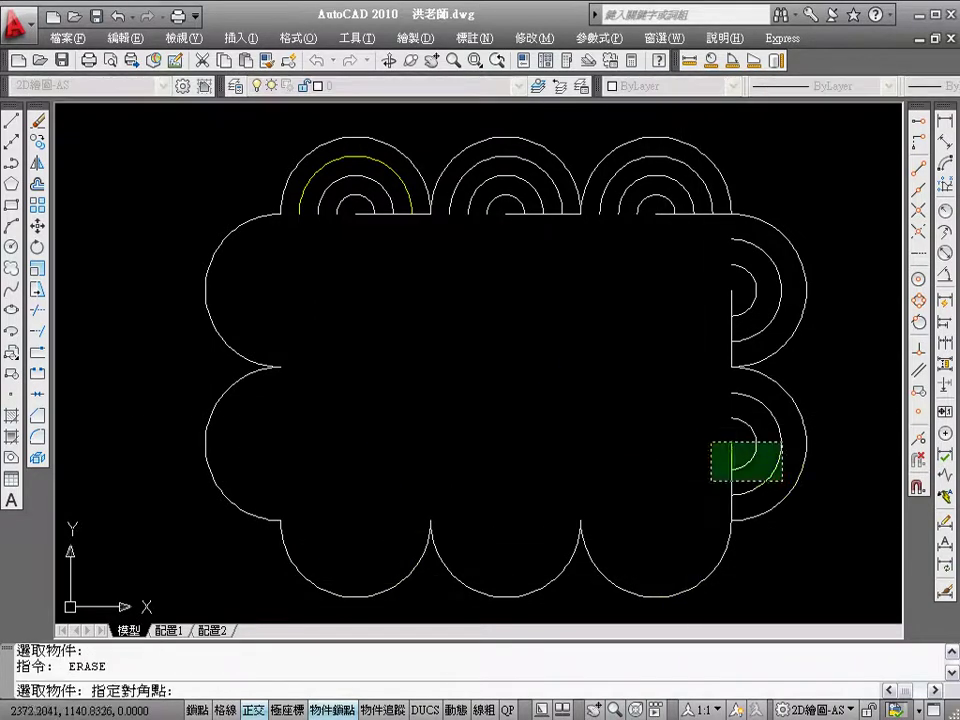
click(674, 410)
key(Return)
key(Return)
click(768, 334)
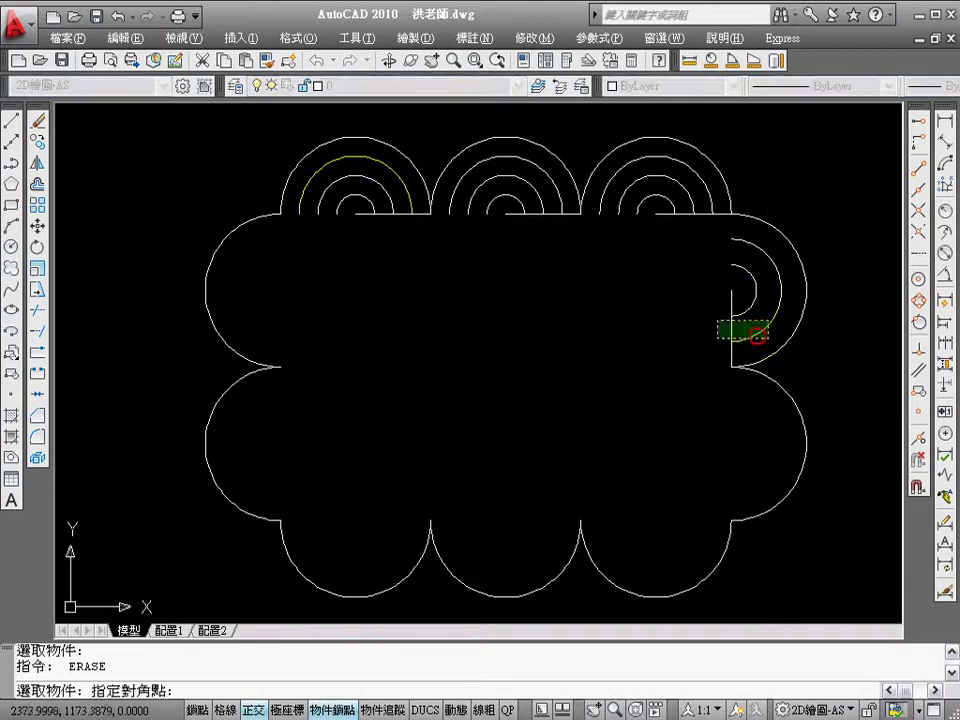
click(681, 283)
key(Return)
key(Return)
click(707, 247)
click(650, 163)
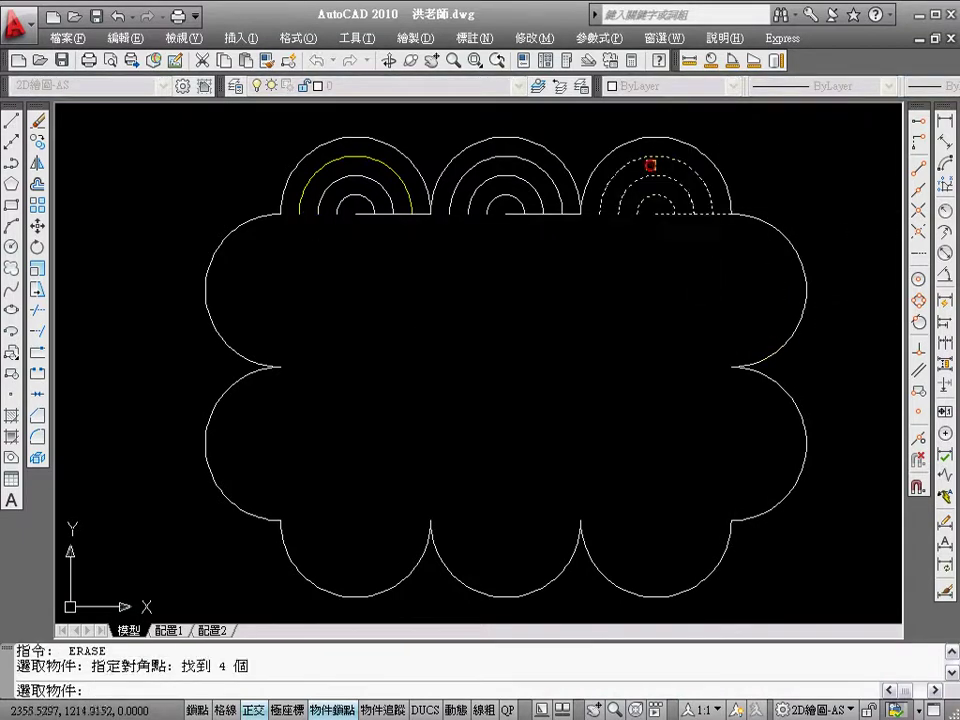
key(Return)
- Erase the top-middle and top-left inner arcs plus the last leftover piece
key(Return)
click(533, 255)
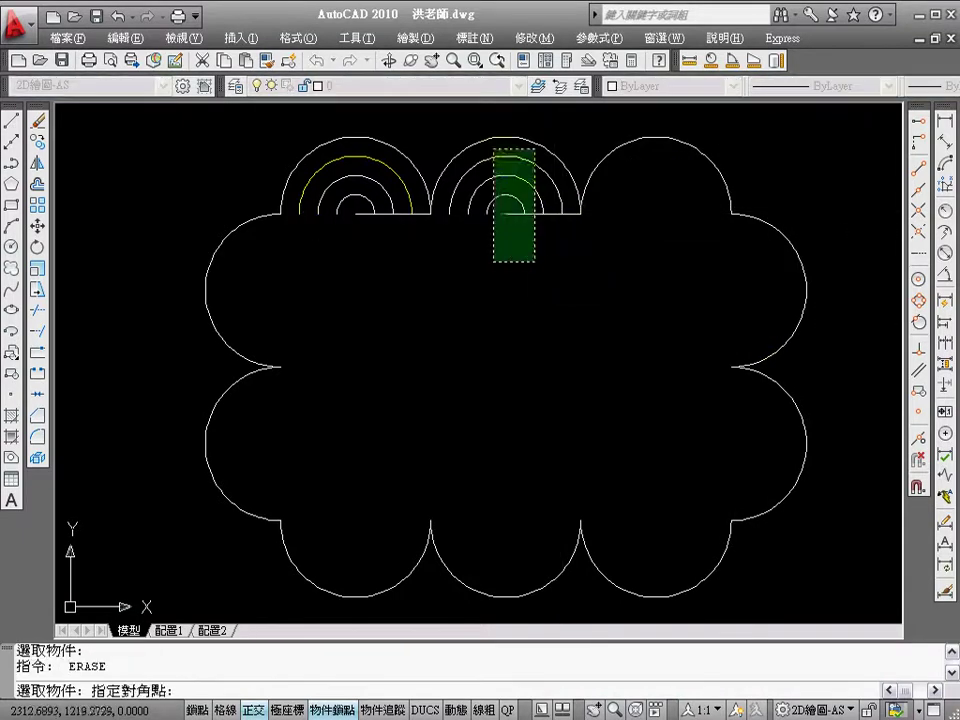
click(492, 148)
key(Return)
key(Return)
click(340, 273)
click(323, 163)
key(Return)
key(Return)
click(404, 254)
click(390, 301)
key(Return)
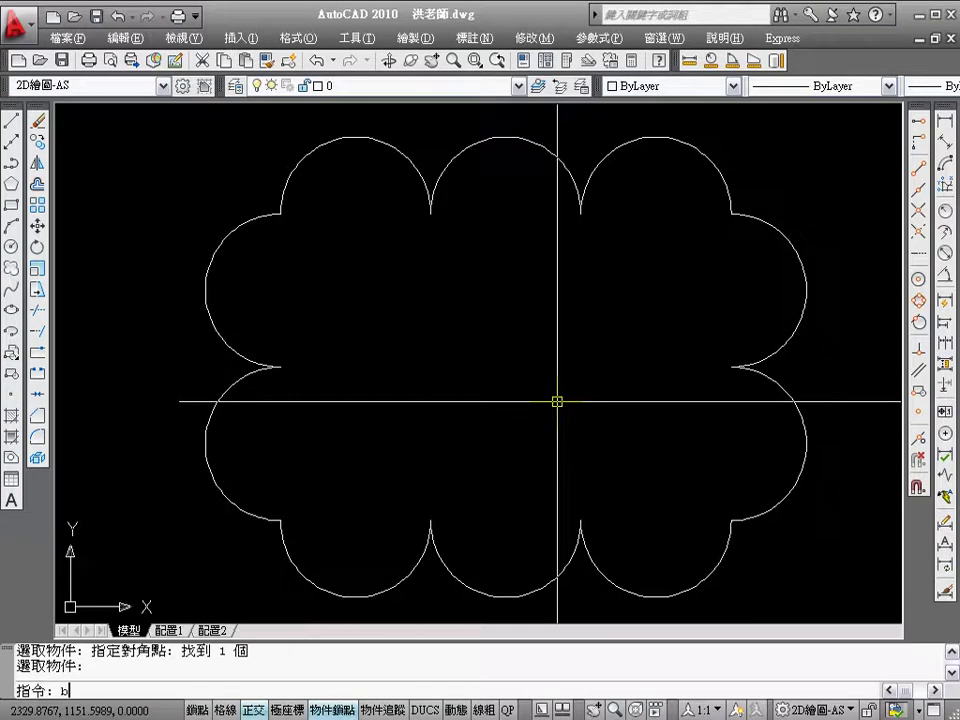
- Create a boundary polyline from a point inside the scalloped outline, island detection on
key(Return)
click(548, 369)
click(553, 333)
click(501, 337)
key(Return)
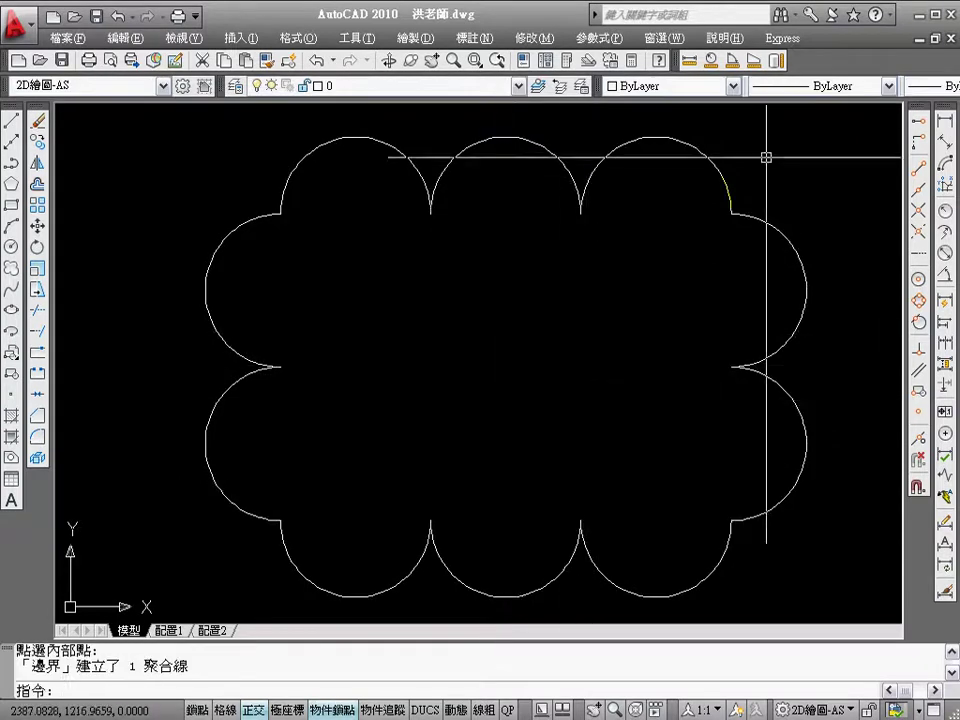
- Measure the new polyline by Object: area 16823.2162, perimeter 646.6445
click(754, 60)
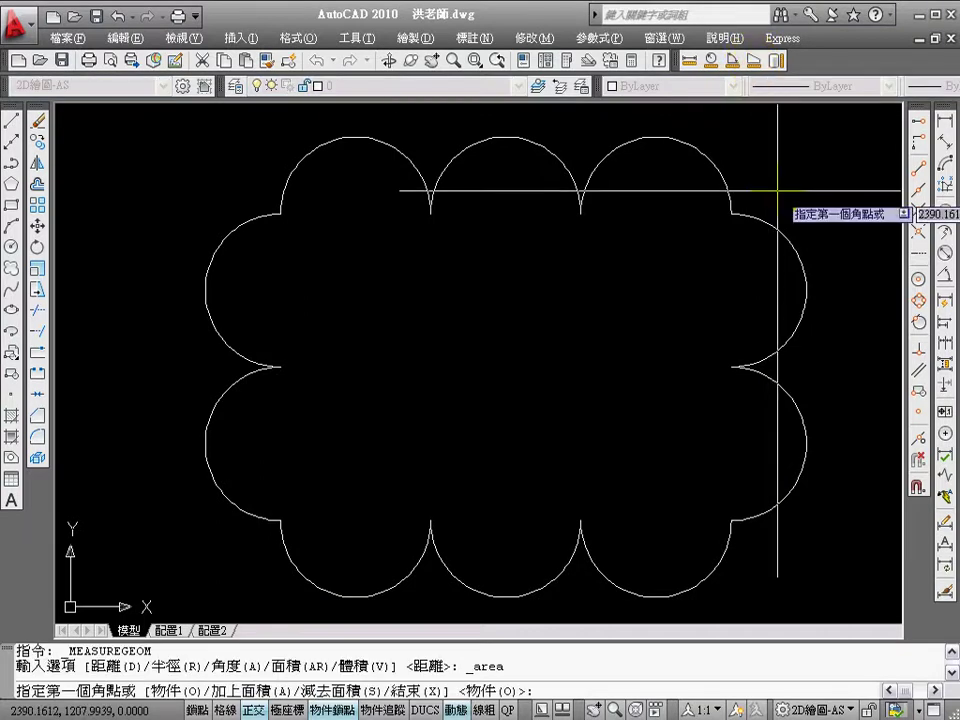
text(o)
key(Return)
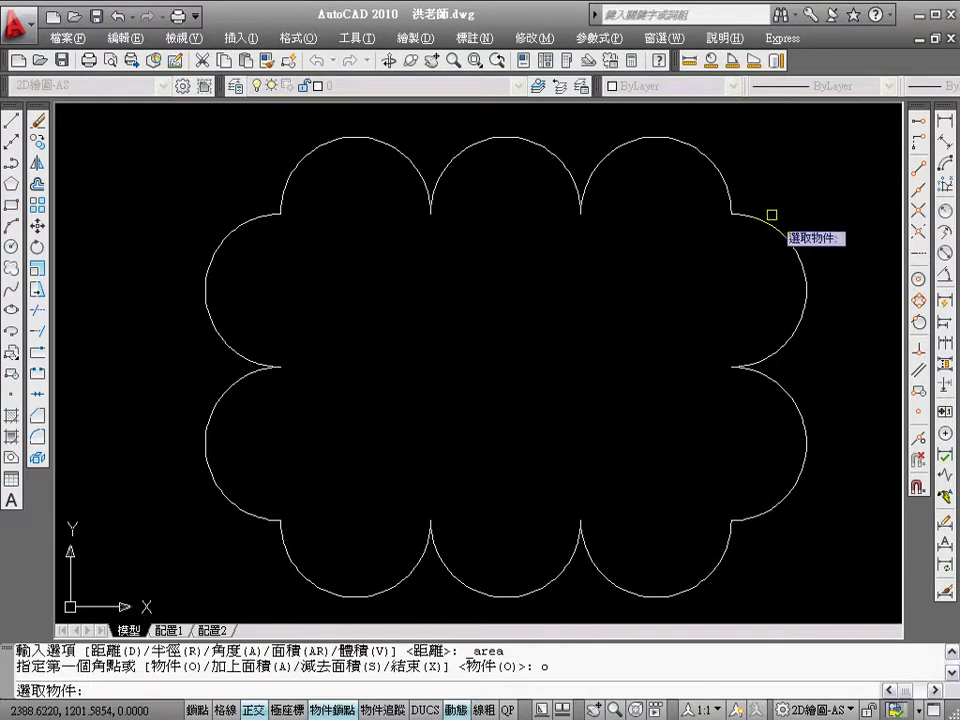
click(768, 223)
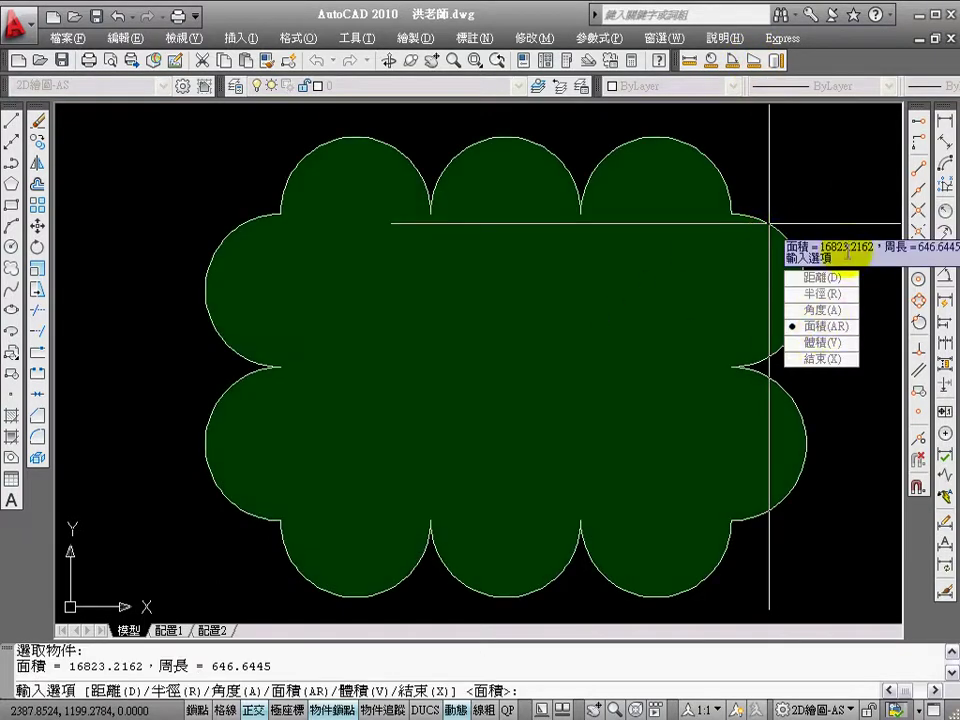